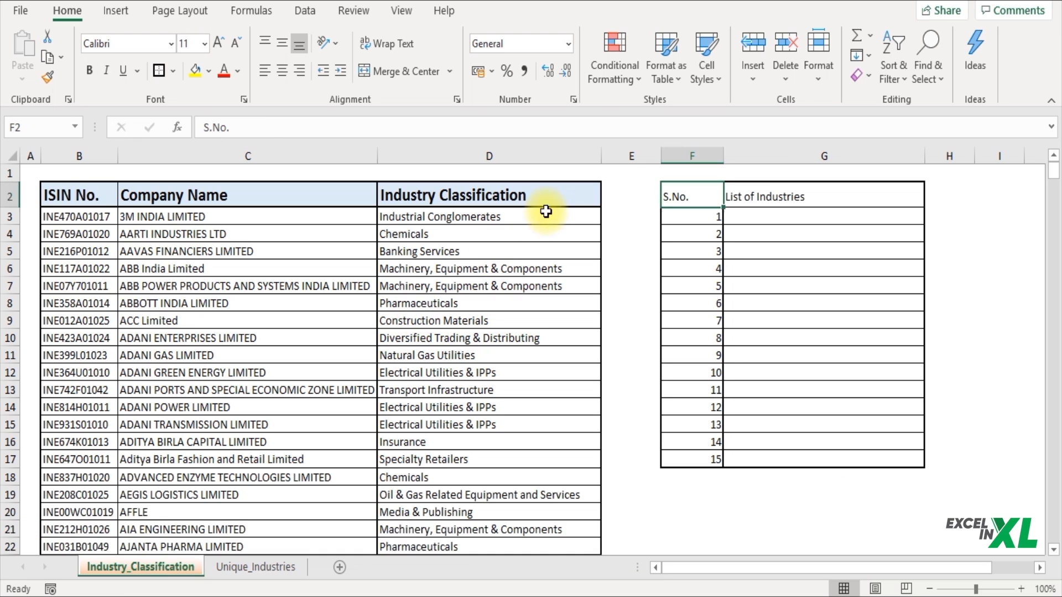
Step: Copy Industrial Conglomerates from D3 into G3 as entry 1 of the list
{"action": "left_click", "coordinate": [546, 213]}
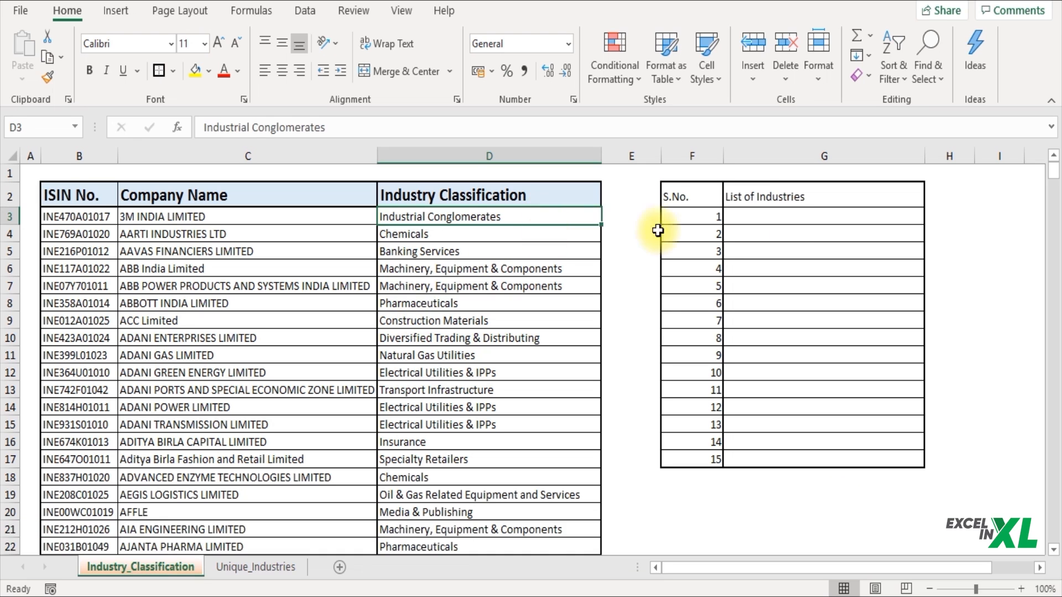
{"action": "left_click", "coordinate": [798, 217]}
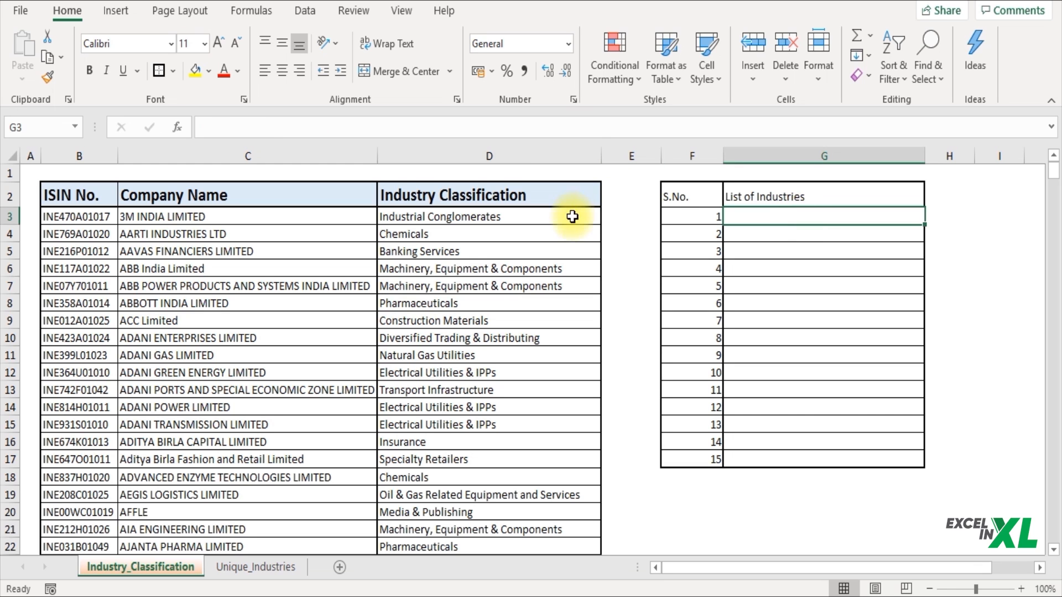
{"action": "left_click", "coordinate": [572, 216]}
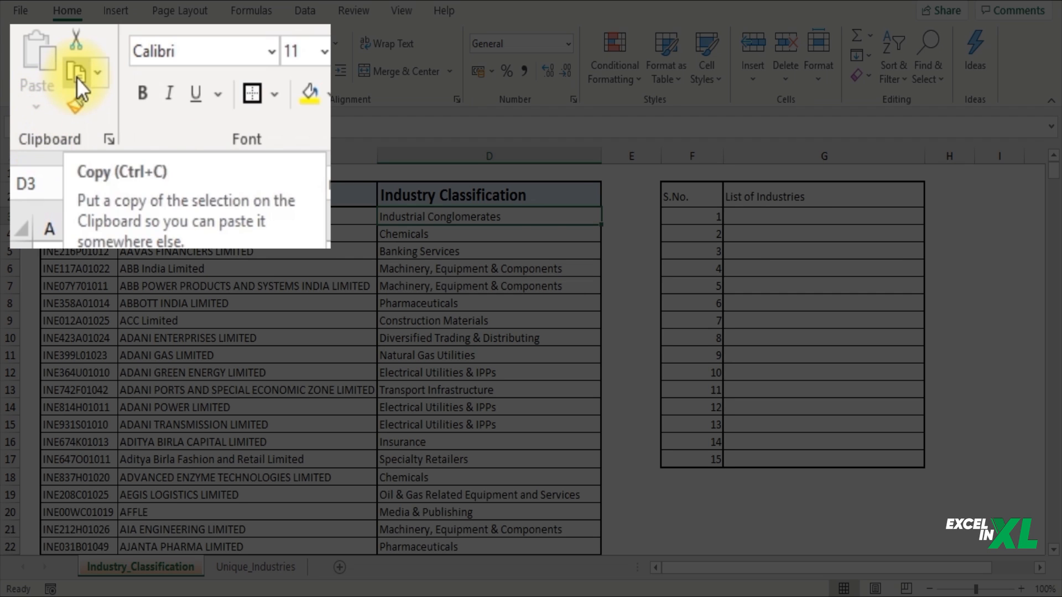
{"action": "left_click", "coordinate": [48, 57]}
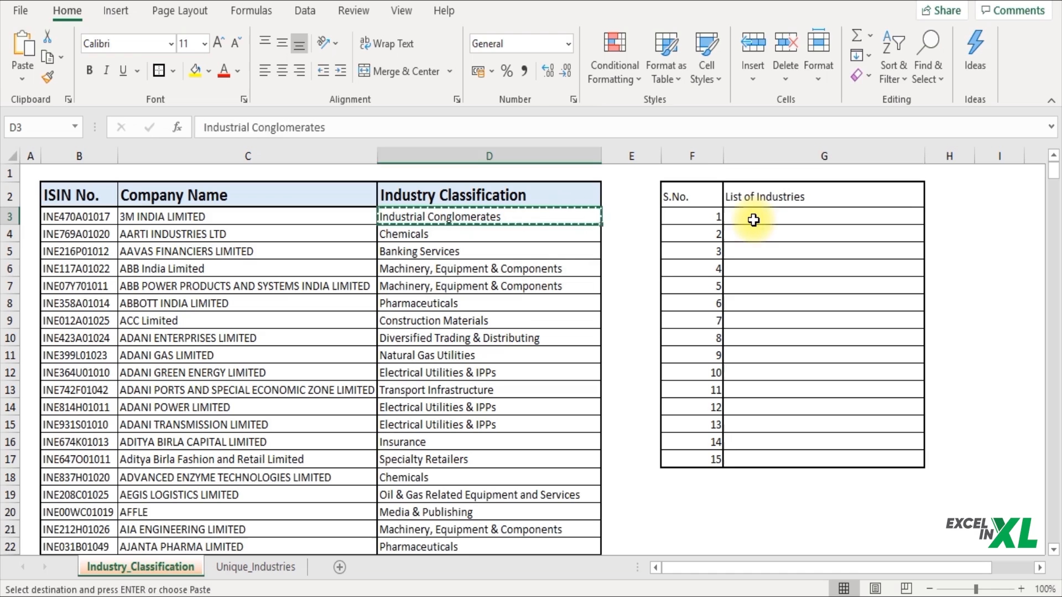
{"action": "left_click", "coordinate": [754, 219]}
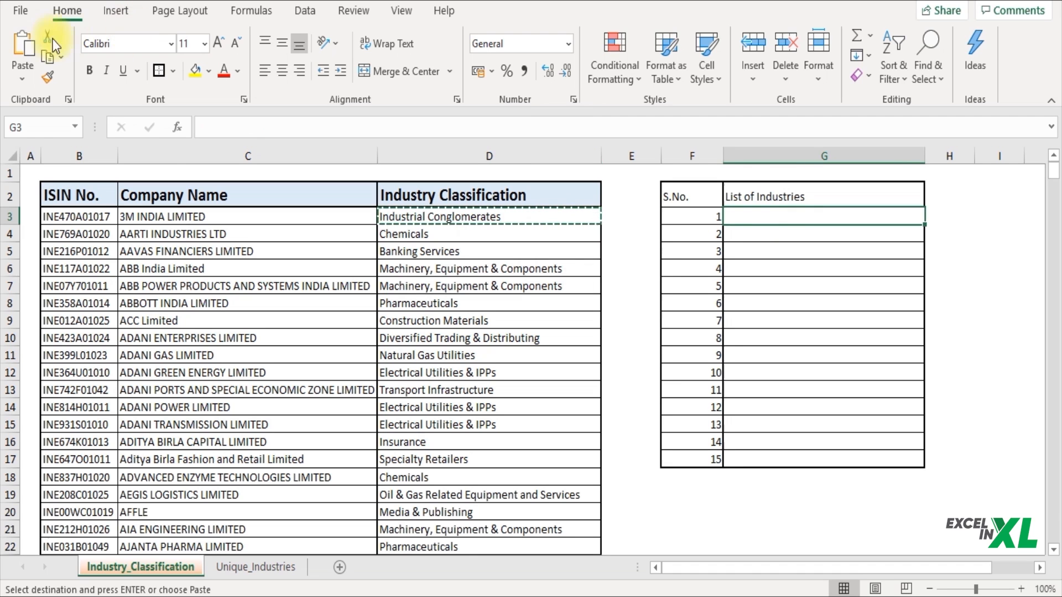
{"action": "left_click", "coordinate": [26, 49]}
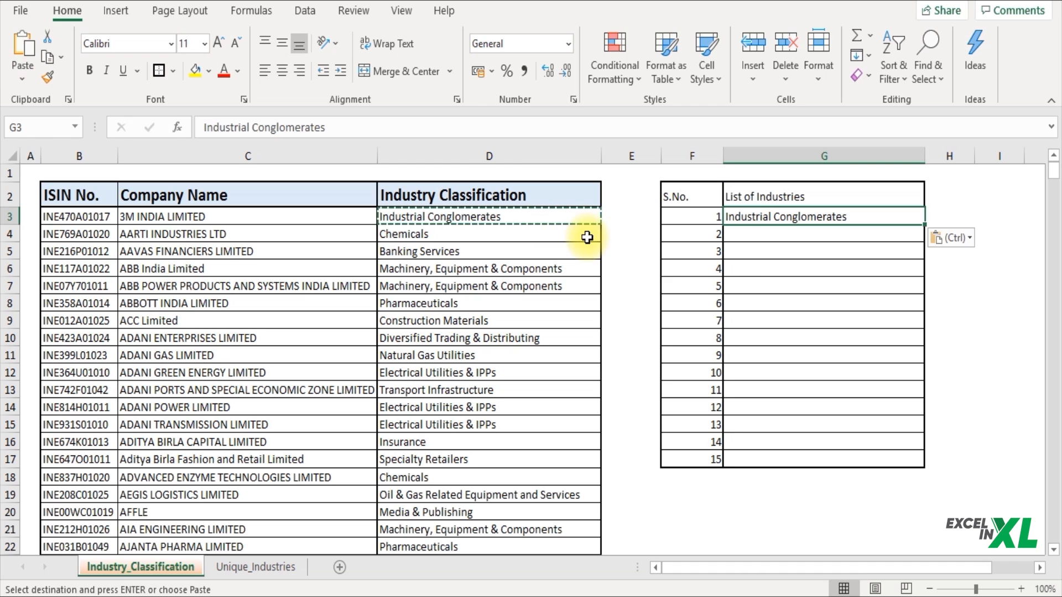
Step: Copy Chemicals from D4 into G4 using the right-click Copy and Paste options
{"action": "left_click", "coordinate": [587, 238]}
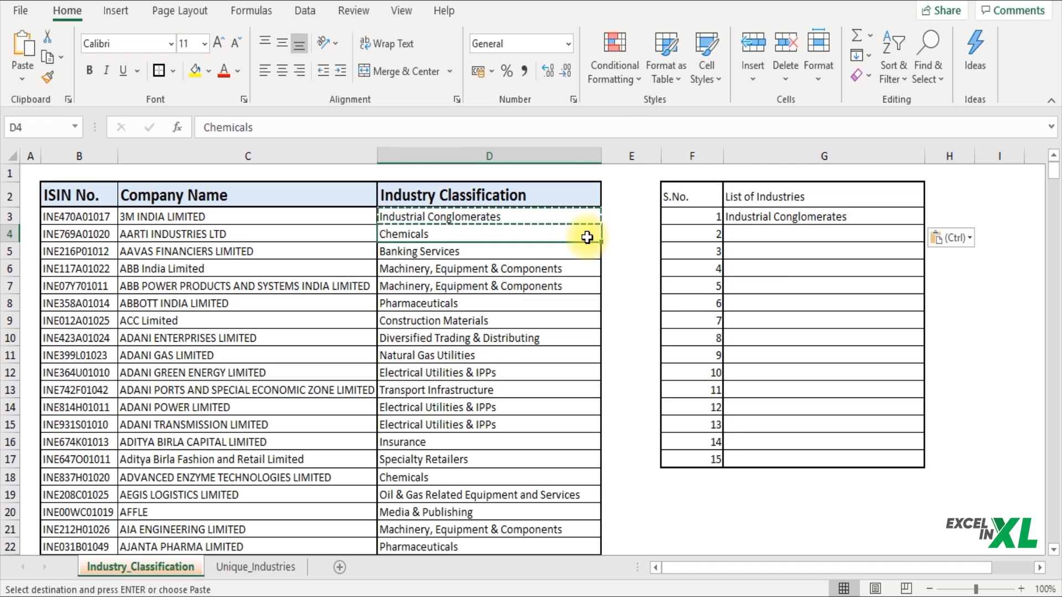
{"action": "right_click", "coordinate": [587, 238]}
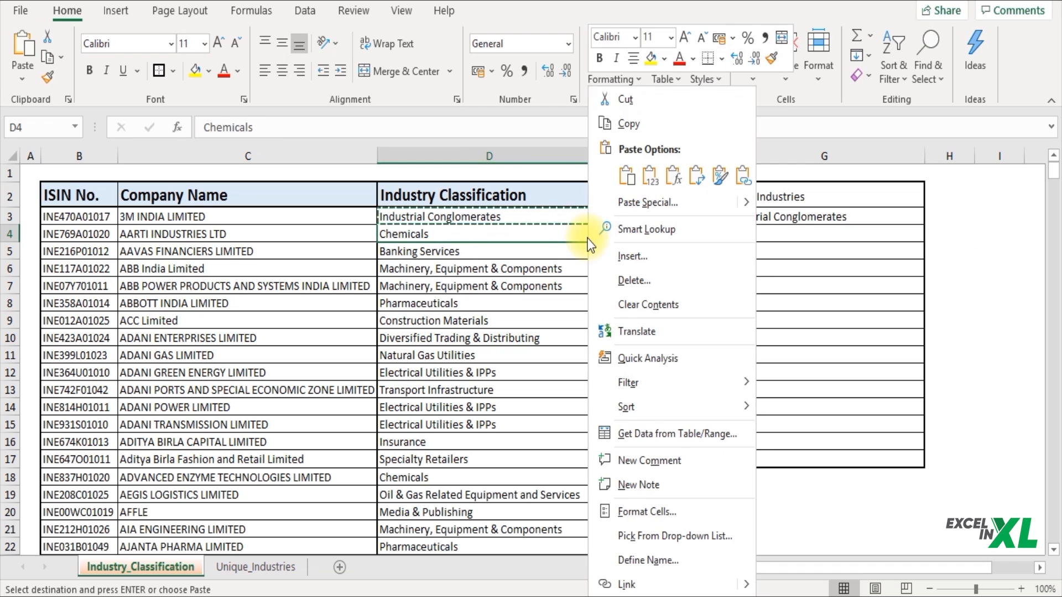
{"action": "left_click", "coordinate": [661, 119]}
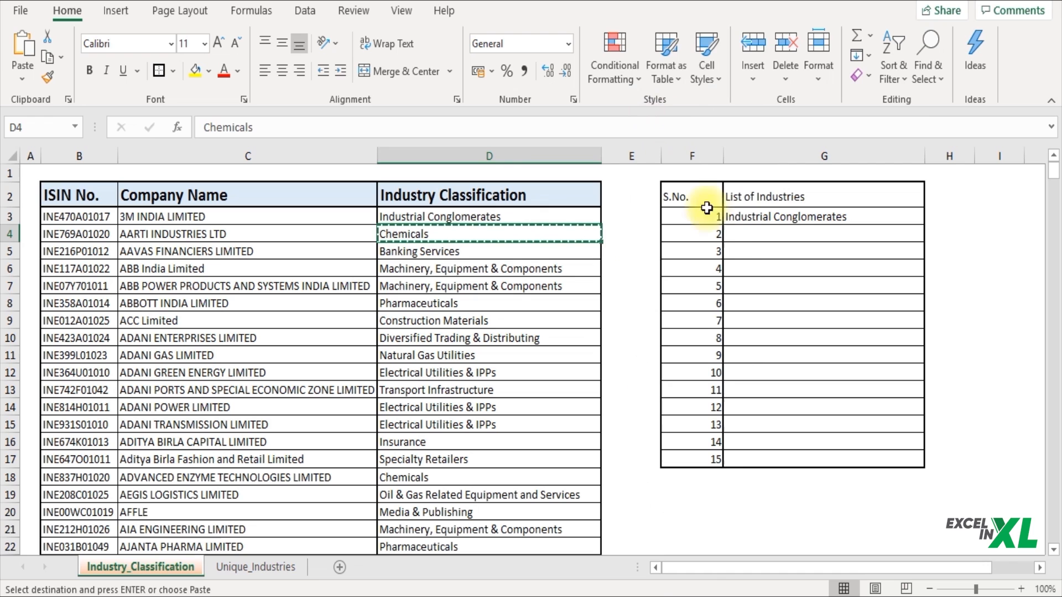
{"action": "left_click", "coordinate": [750, 234]}
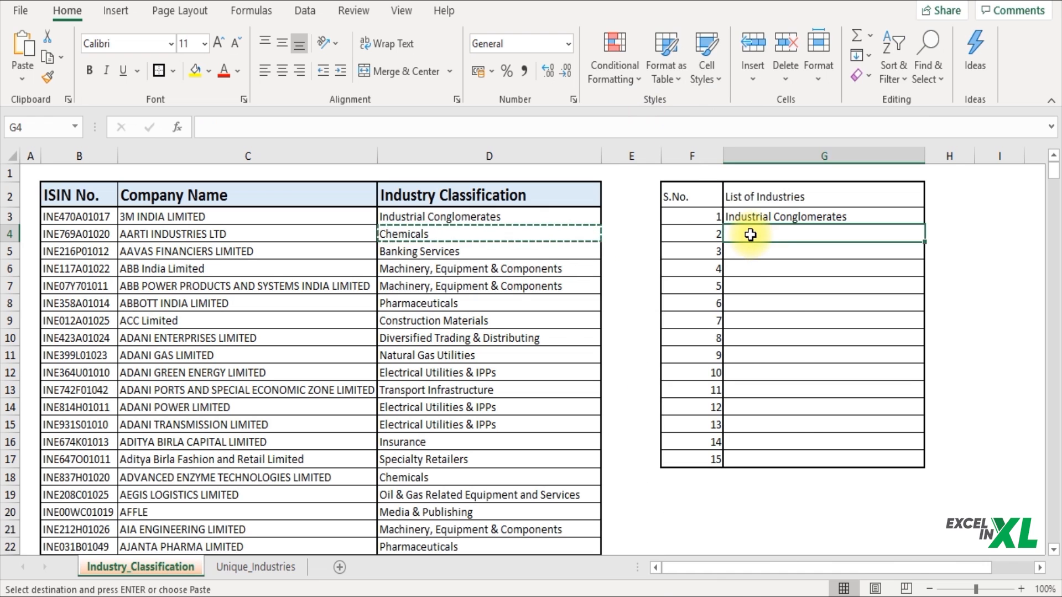
{"action": "right_click", "coordinate": [750, 235]}
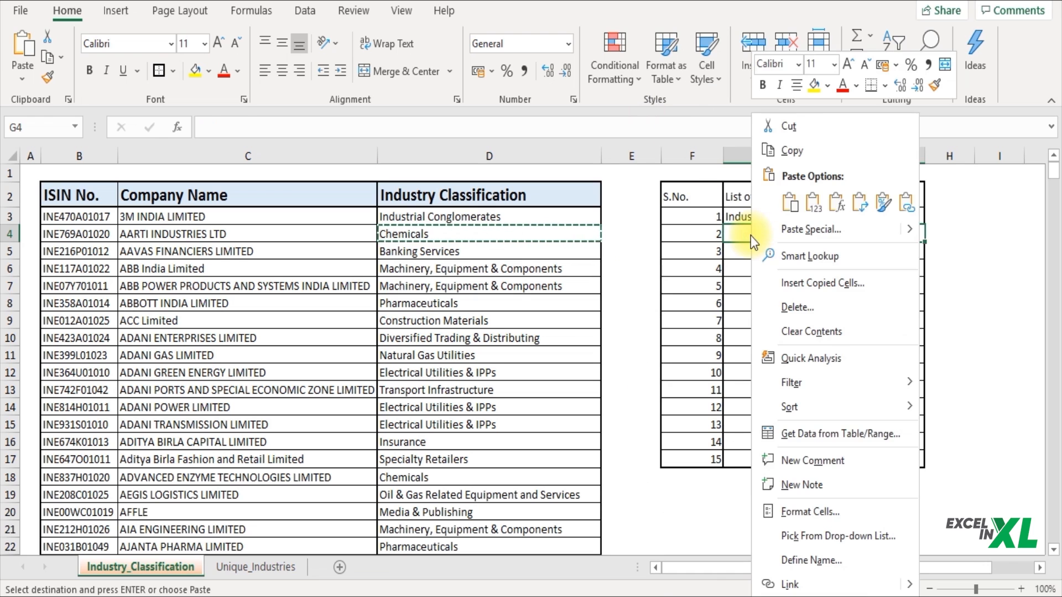
{"action": "left_click", "coordinate": [790, 202]}
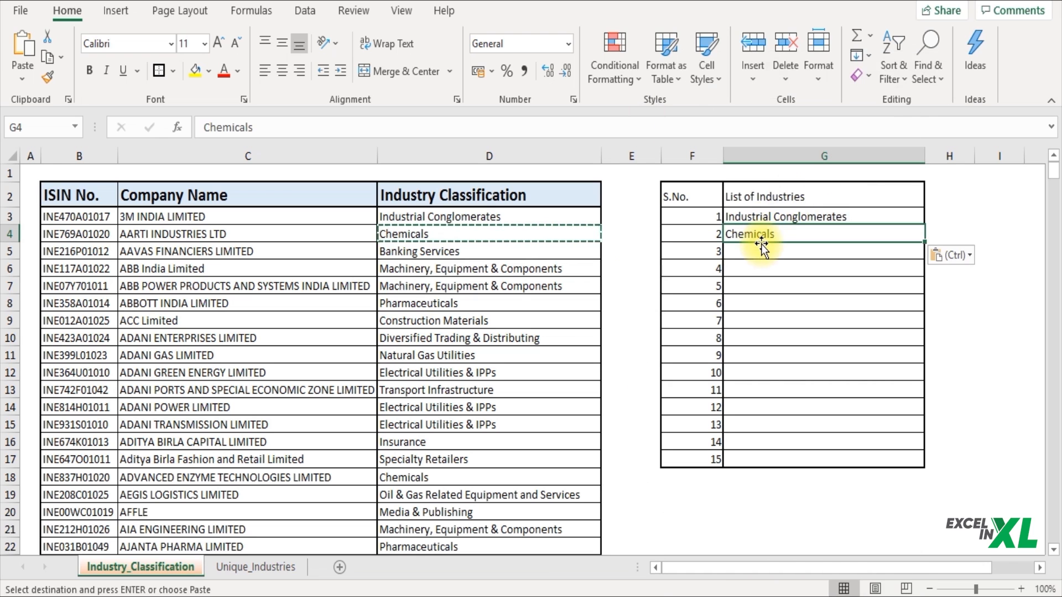
{"action": "left_click", "coordinate": [577, 247]}
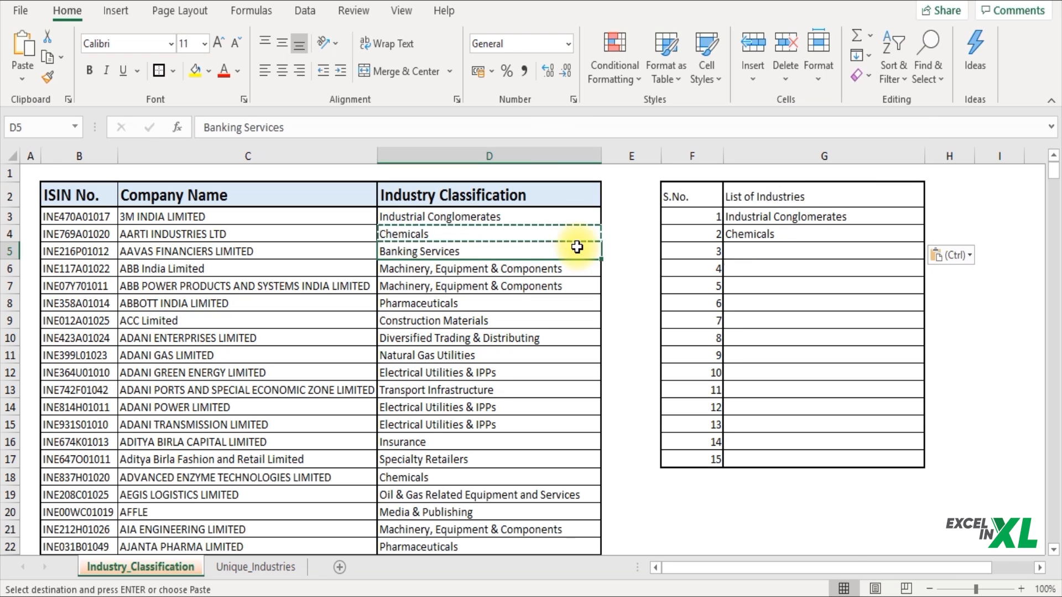
Step: Copy Banking Services from D5 into G5 with Ctrl+C and Ctrl+V
{"action": "key", "text": "ctrl+c"}
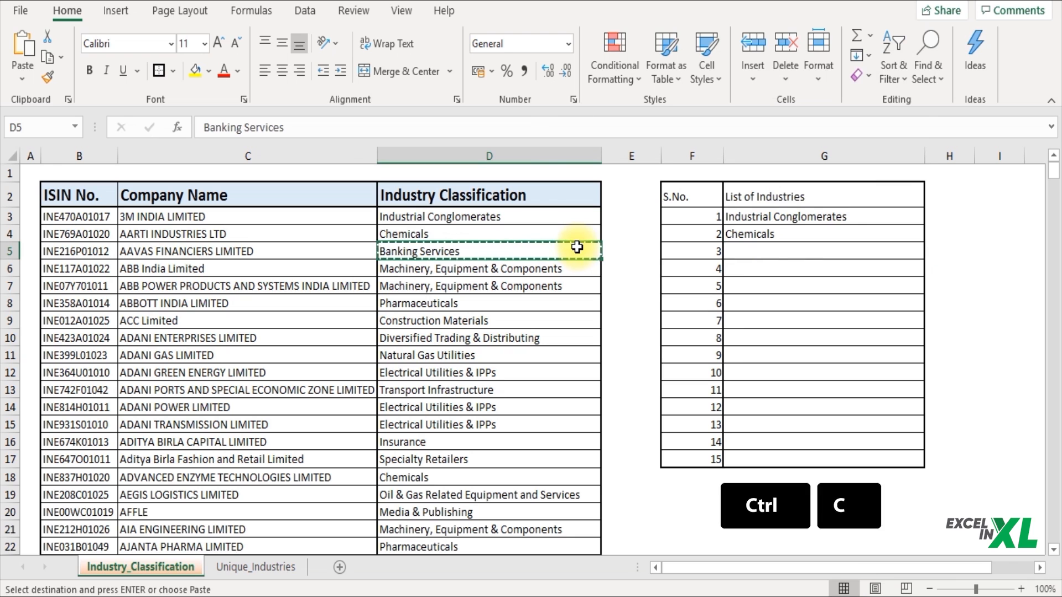
{"action": "left_click", "coordinate": [779, 251]}
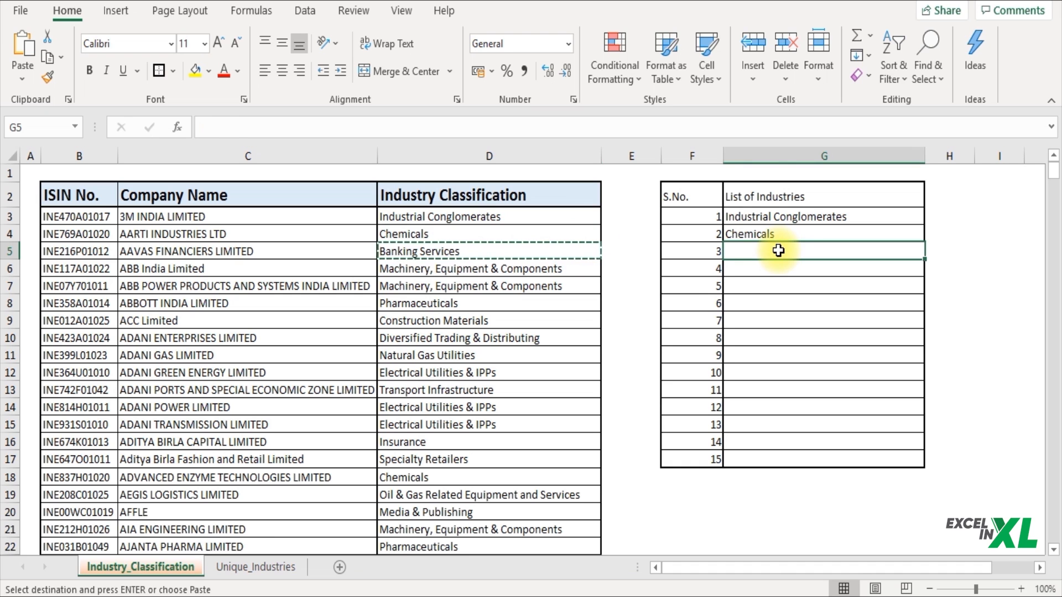
{"action": "key", "text": "ctrl+v"}
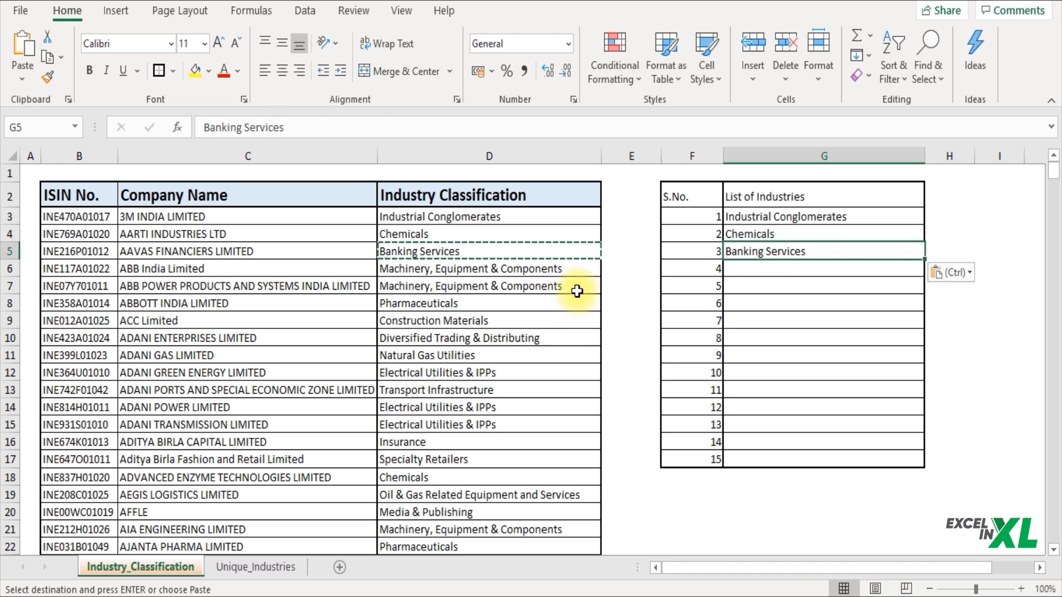
Step: Copy the eight industries in D7:D14 into G6:G13
{"action": "left_click_drag", "start_coordinate": [577, 292], "coordinate": [566, 406]}
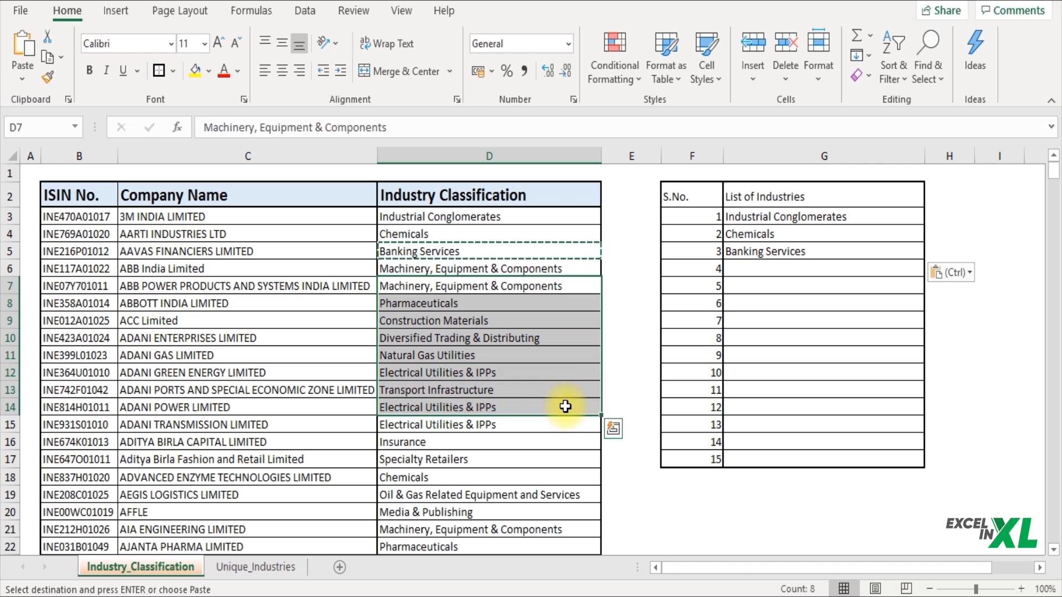
{"action": "key", "text": "ctrl+c"}
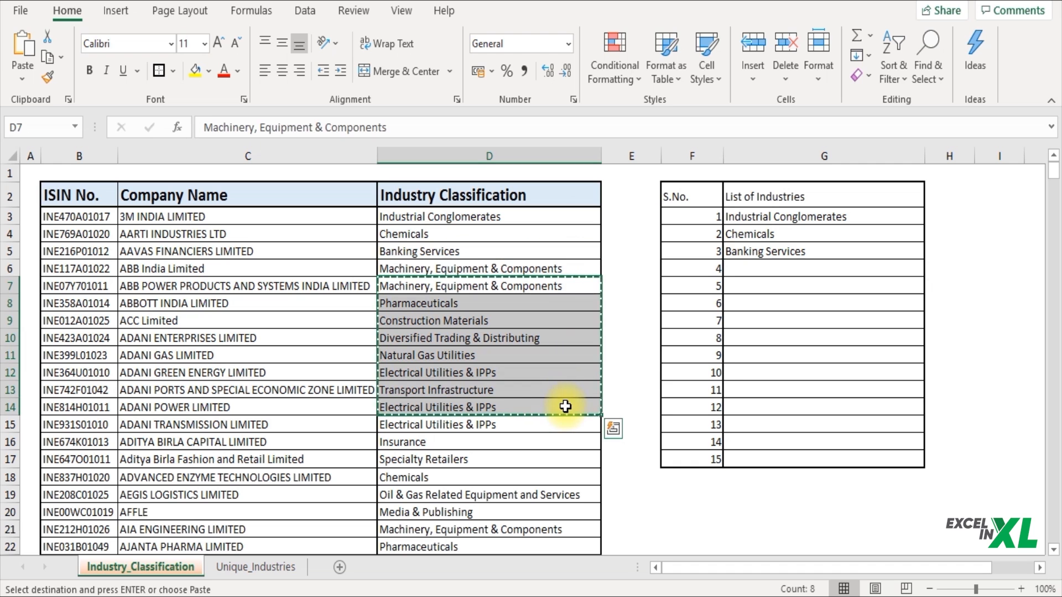
{"action": "left_click", "coordinate": [766, 270]}
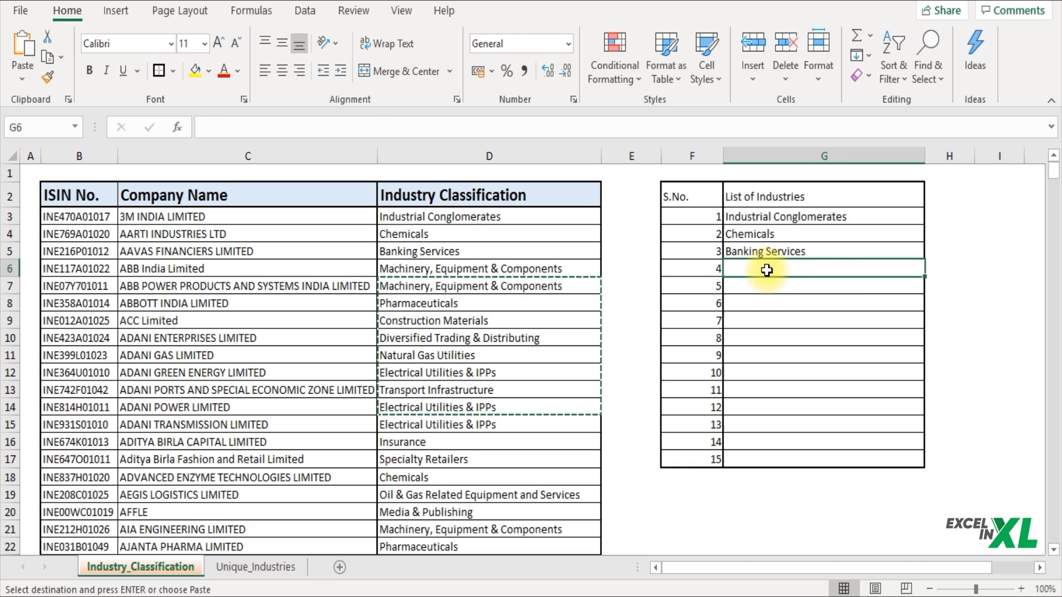
{"action": "key", "text": "ctrl+v"}
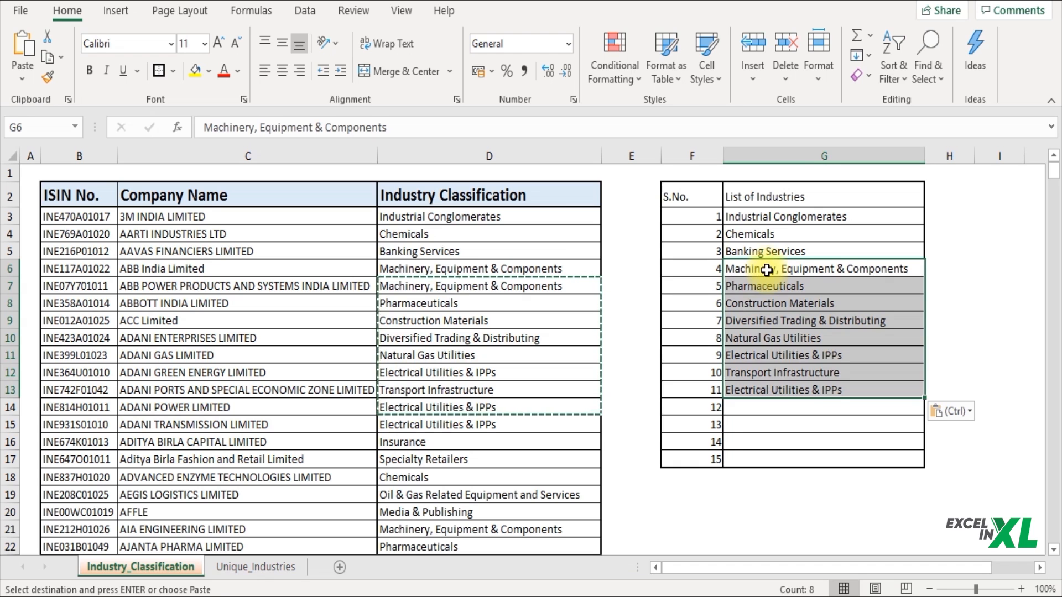
{"action": "left_click", "coordinate": [548, 441]}
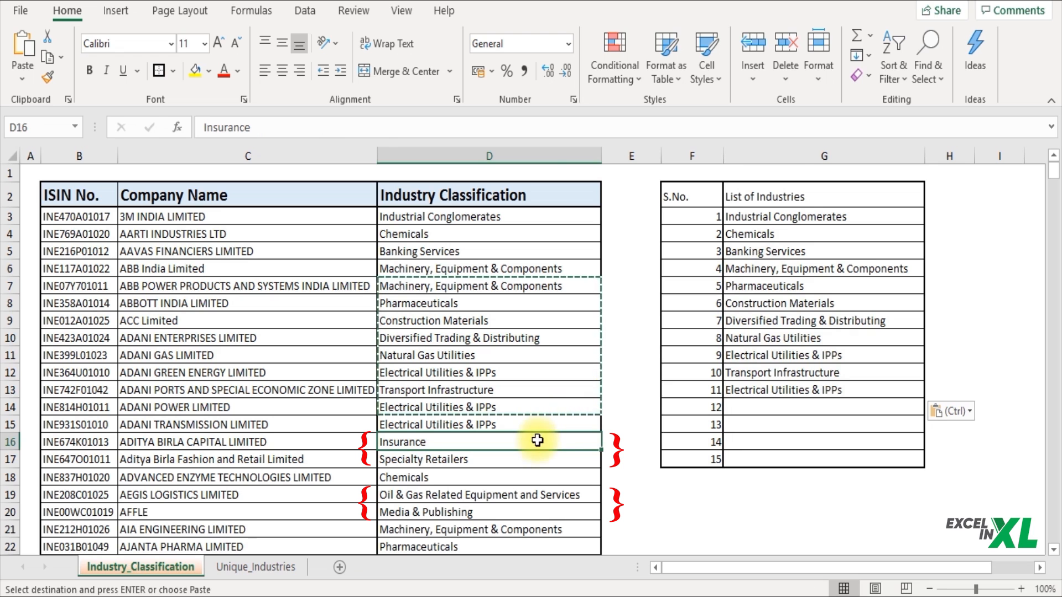
Step: Copy Insurance, Specialty Retailers, Oil & Gas Equipment and Services, Media & Publishing into G14:G17
{"action": "left_click_drag", "start_coordinate": [535, 446], "coordinate": [516, 513]}
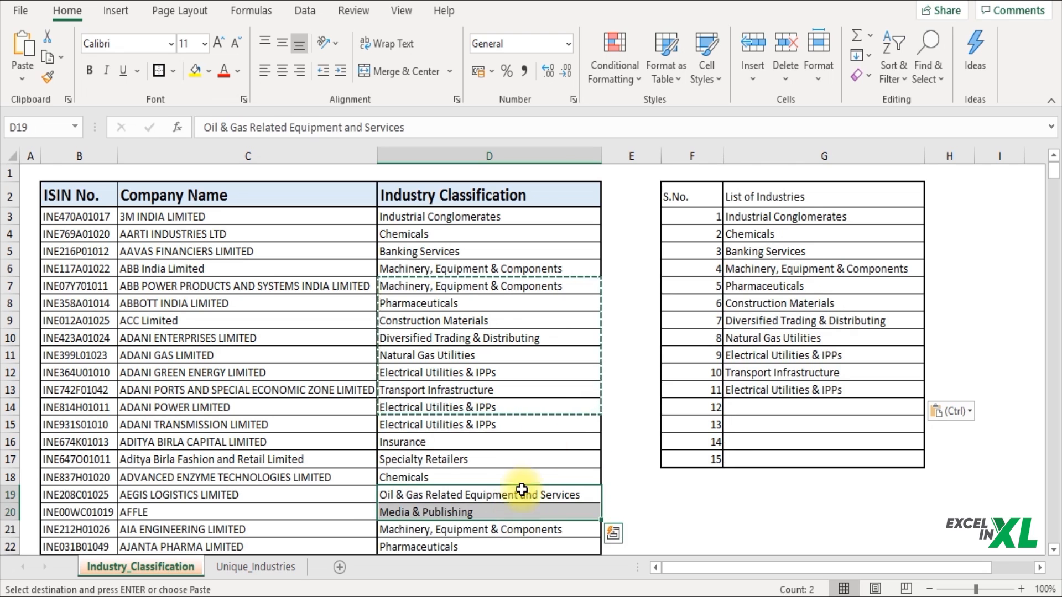
{"action": "left_click_drag", "start_coordinate": [555, 440], "coordinate": [555, 458]}
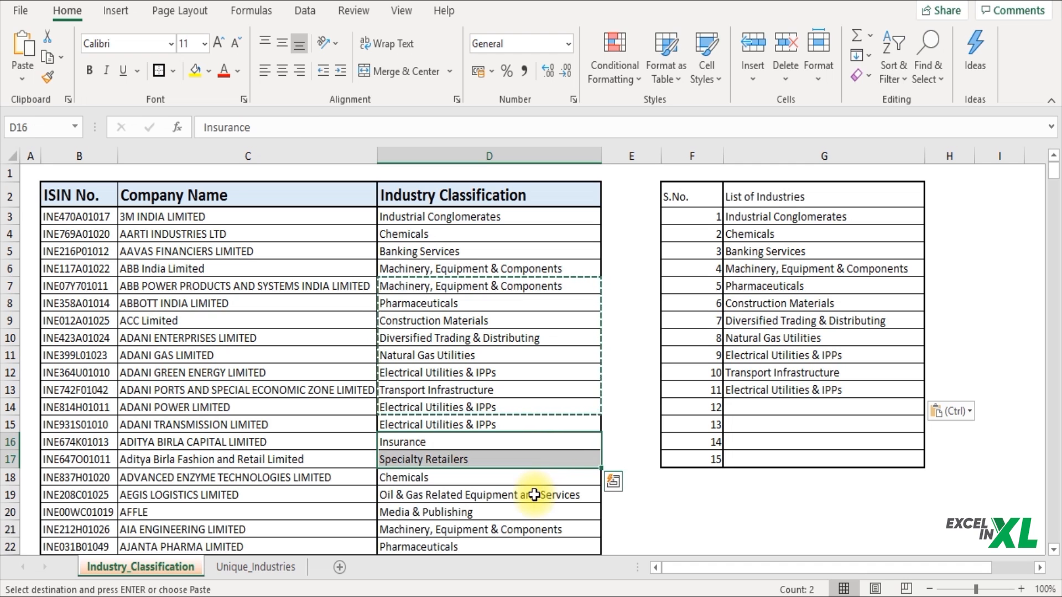
{"action": "left_click_drag", "start_coordinate": [534, 495], "coordinate": [533, 516]}
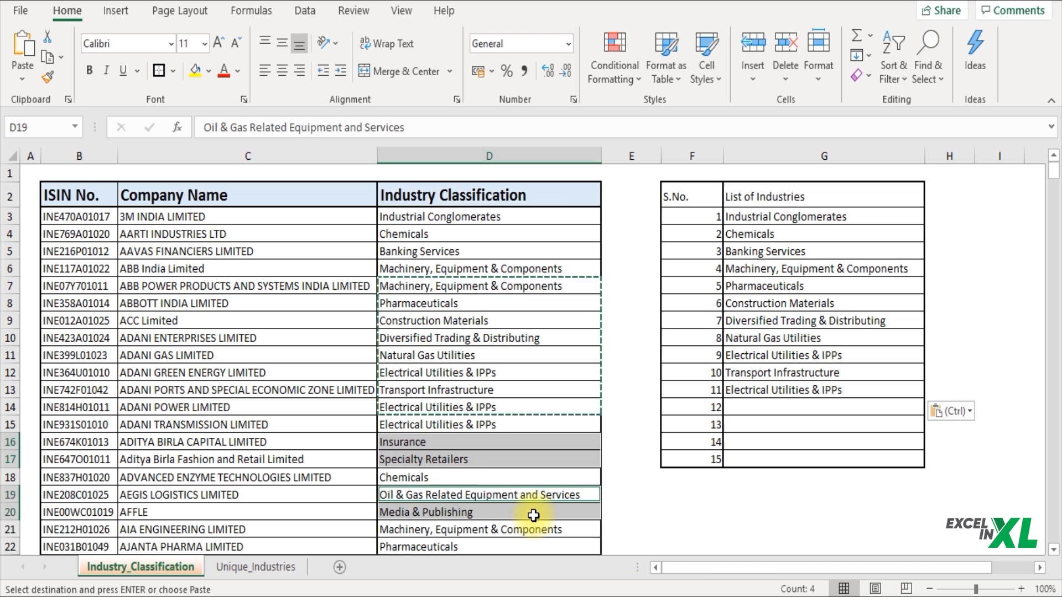
{"action": "key", "text": "ctrl+c"}
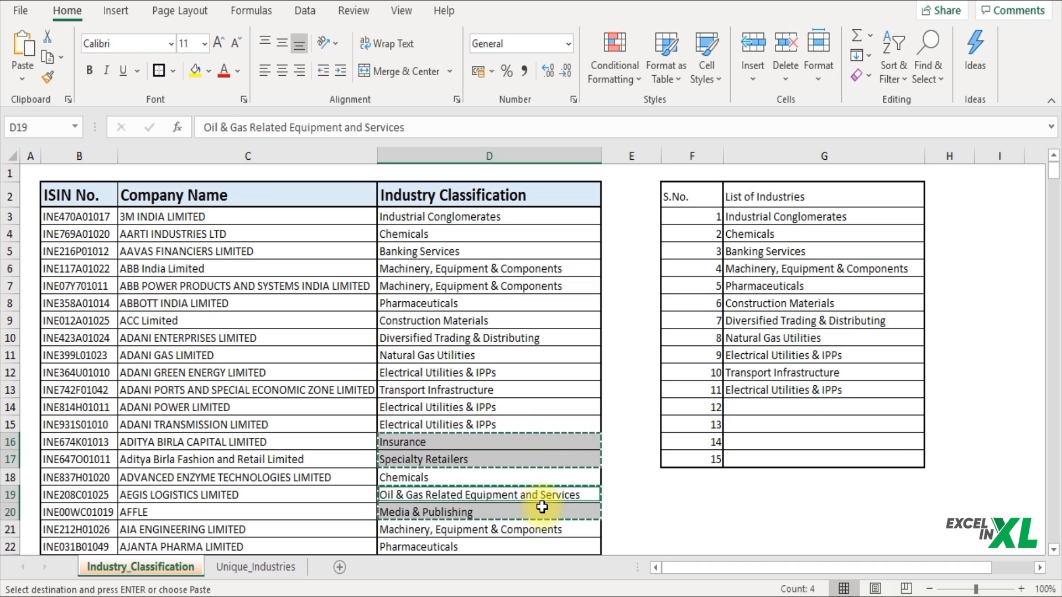
{"action": "left_click", "coordinate": [783, 407]}
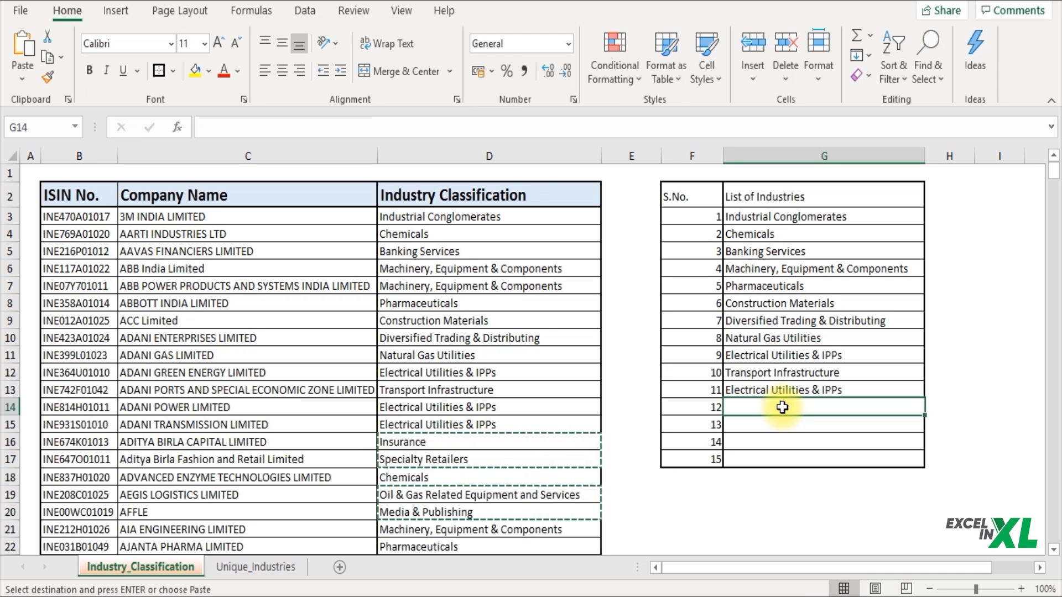
{"action": "key", "text": "ctrl+v"}
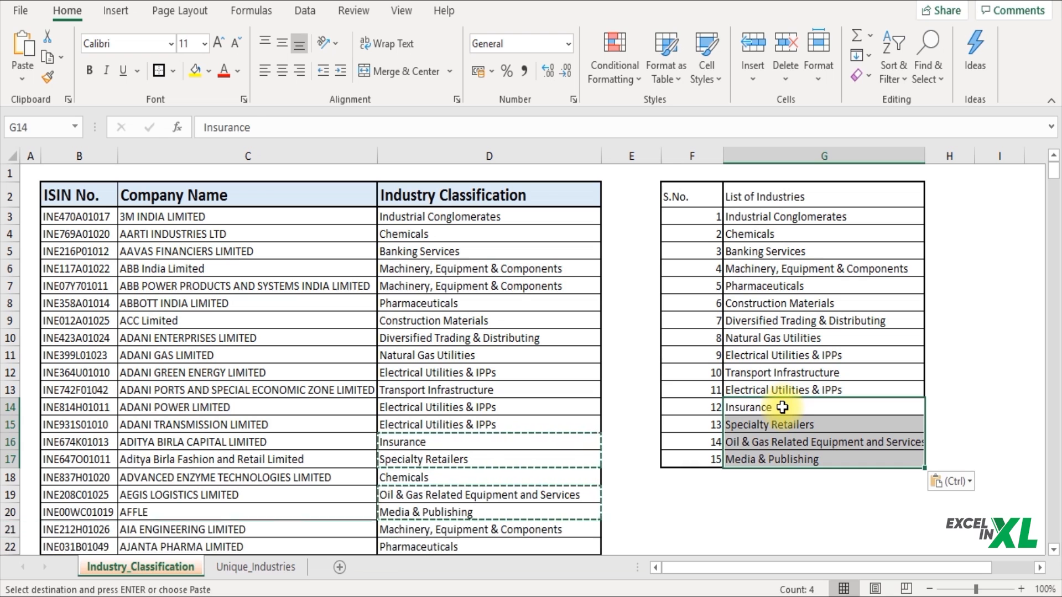
{"action": "left_click", "coordinate": [797, 213]}
{"action": "left_click_drag", "start_coordinate": [701, 185], "coordinate": [861, 463]}
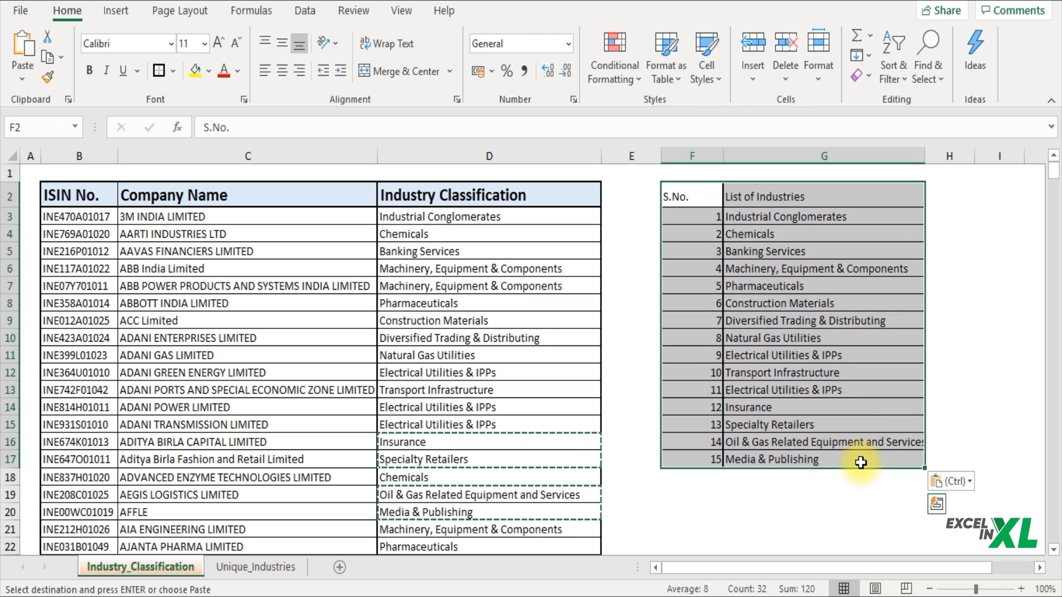
{"action": "left_click", "coordinate": [277, 568]}
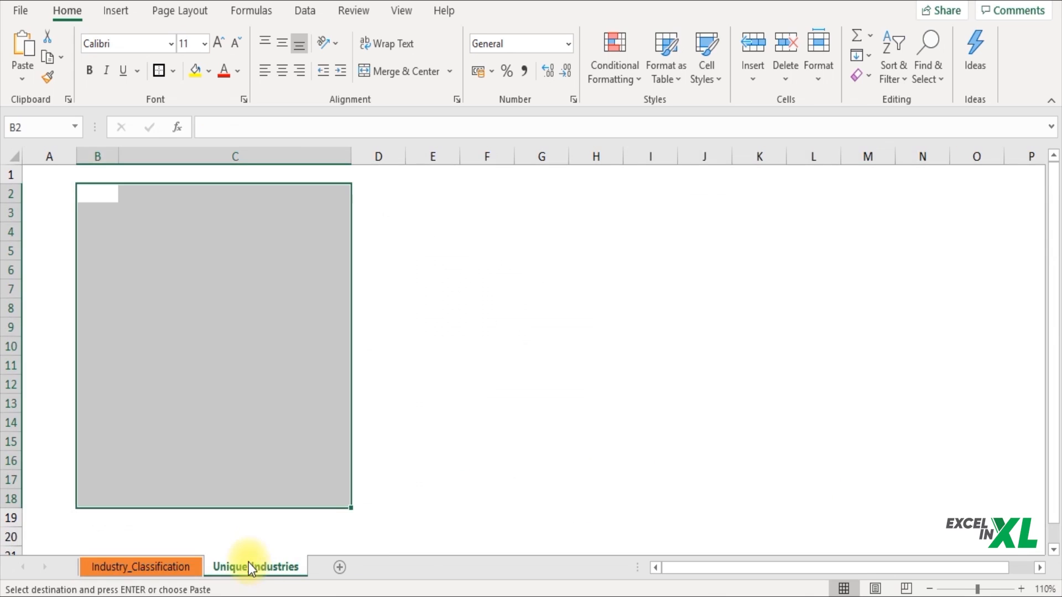
{"action": "left_click", "coordinate": [260, 536]}
{"action": "left_click", "coordinate": [174, 567]}
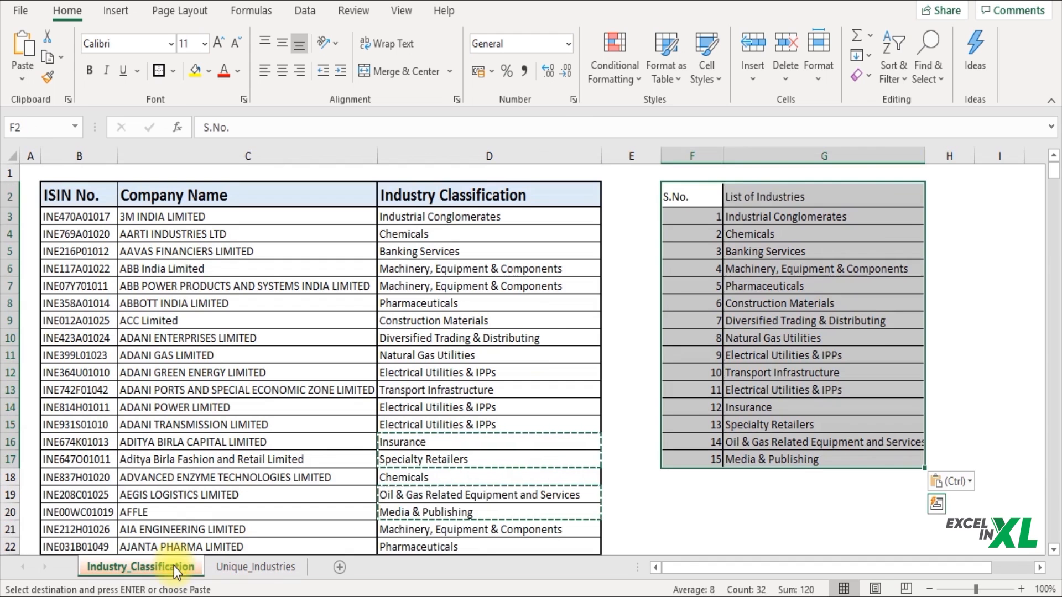
{"action": "left_click_drag", "start_coordinate": [689, 201], "coordinate": [856, 462]}
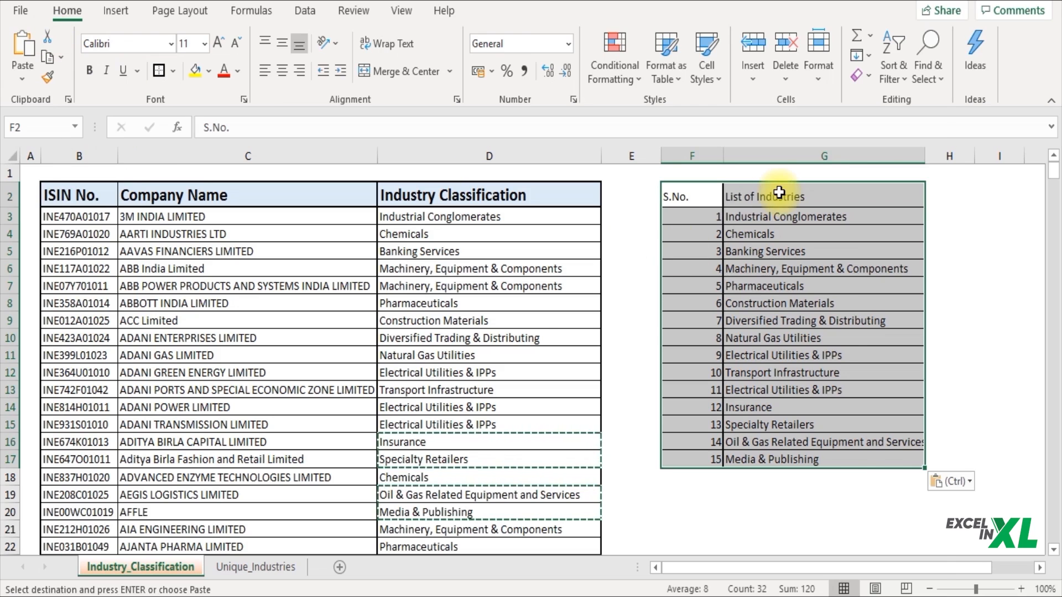
Step: Cut the F2:G17 table with Ctrl+X
{"action": "right_click", "coordinate": [779, 194]}
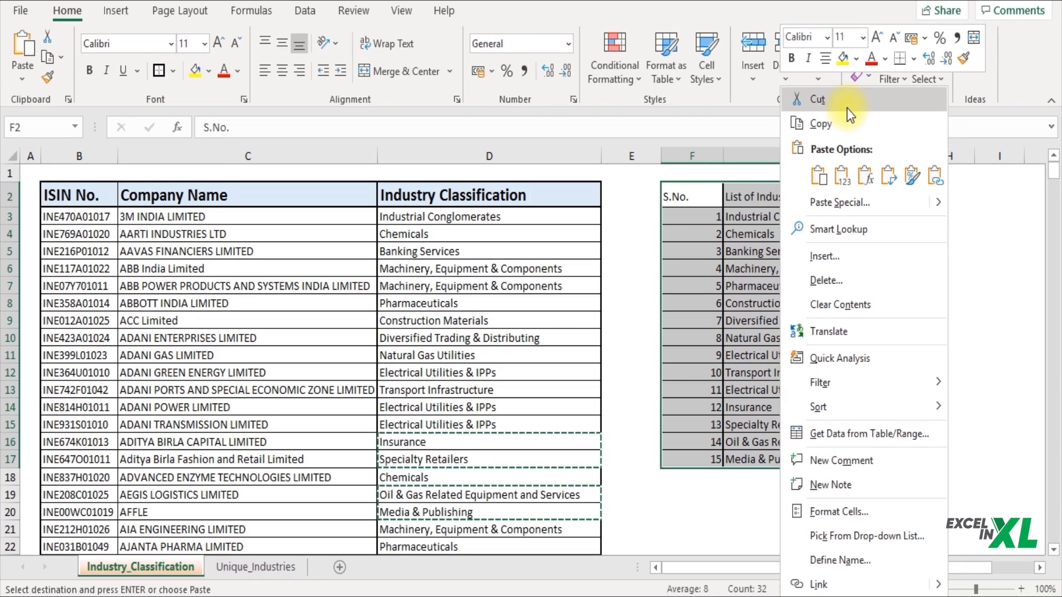
{"action": "left_click", "coordinate": [696, 208]}
{"action": "key", "text": "ctrl+x"}
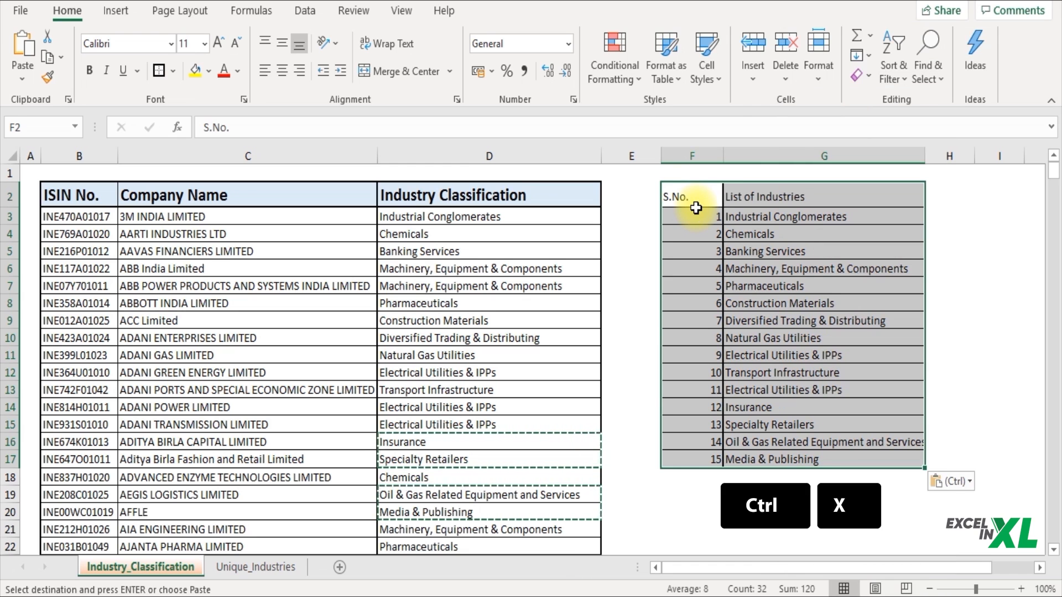
{"action": "key", "text": "ctrl"}
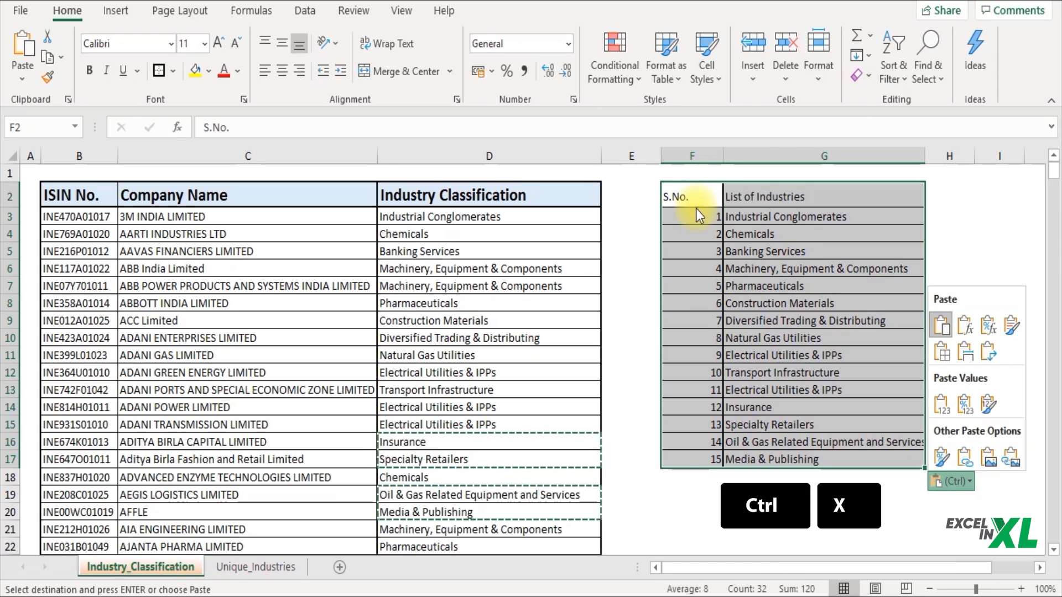
{"action": "key", "text": "ctrl"}
{"action": "key", "text": "ctrl+x"}
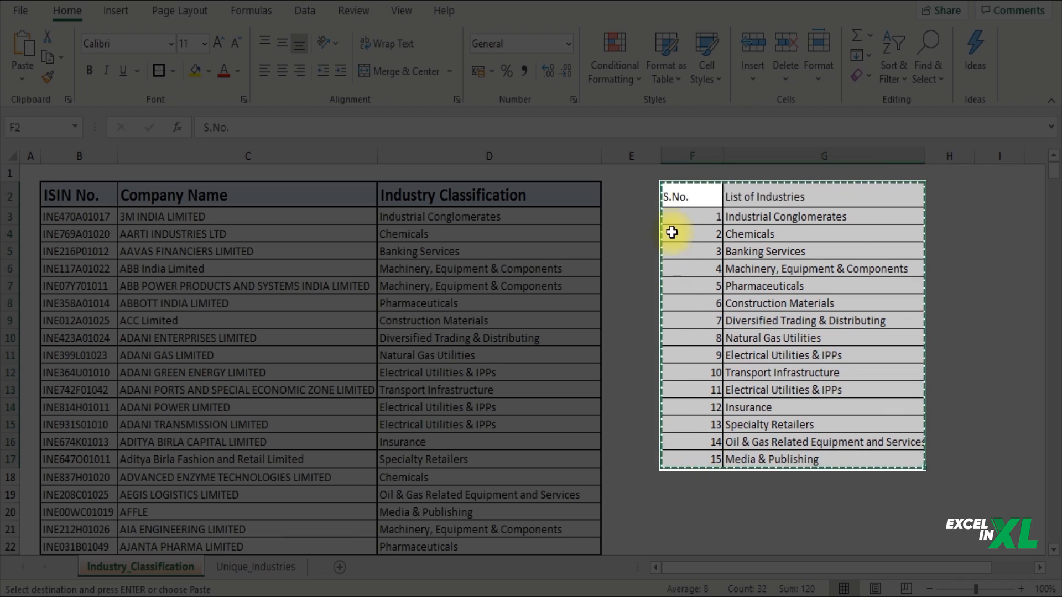
{"action": "key", "text": "ctrl+v"}
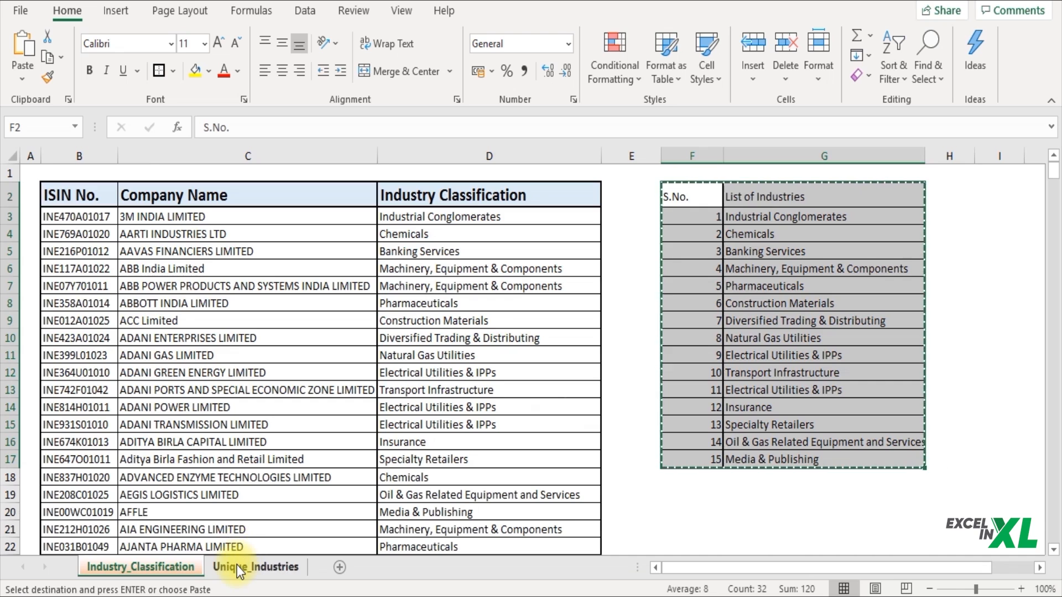
Step: Paste the cut table on Unique_Industries at B2, filling B2:C17
{"action": "left_click", "coordinate": [238, 567]}
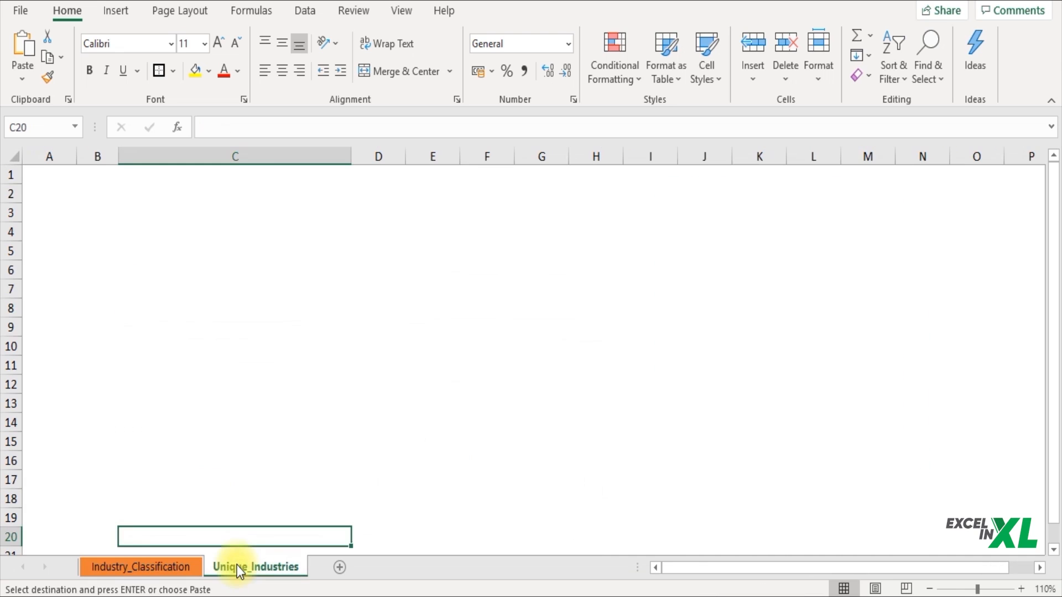
{"action": "left_click", "coordinate": [99, 195]}
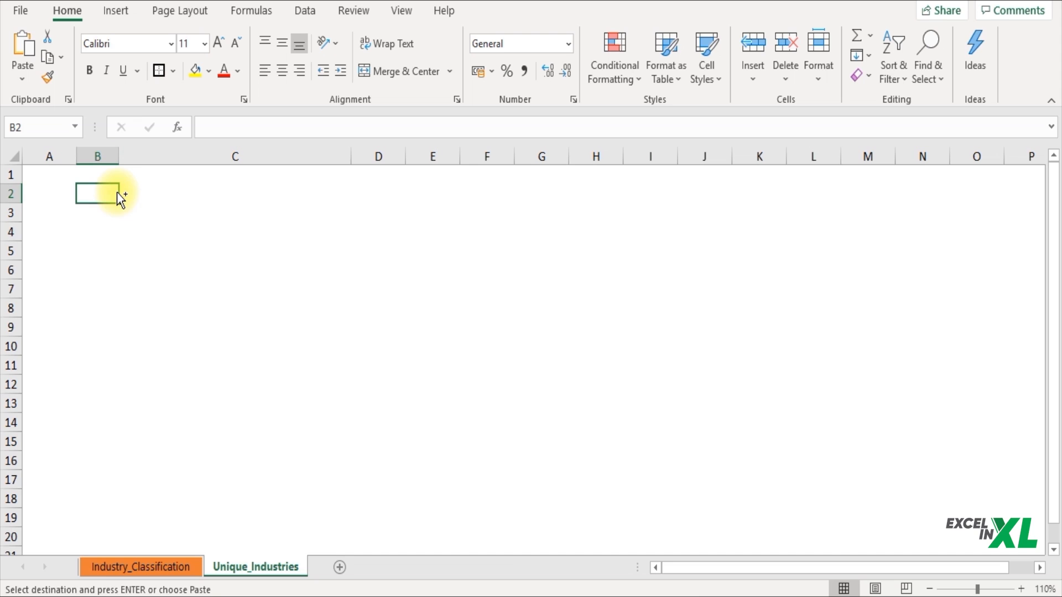
{"action": "key", "text": "Return"}
{"action": "left_click", "coordinate": [194, 264]}
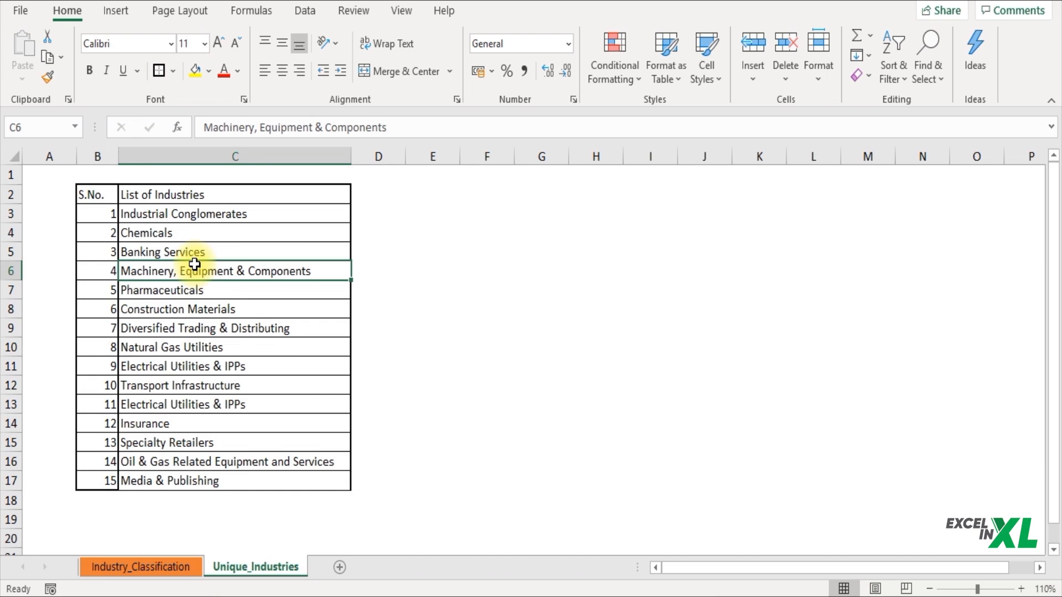
Step: Check the emptied F:G area and compare both sheets' headers, ending on Industry_Classification
{"action": "left_click", "coordinate": [157, 573]}
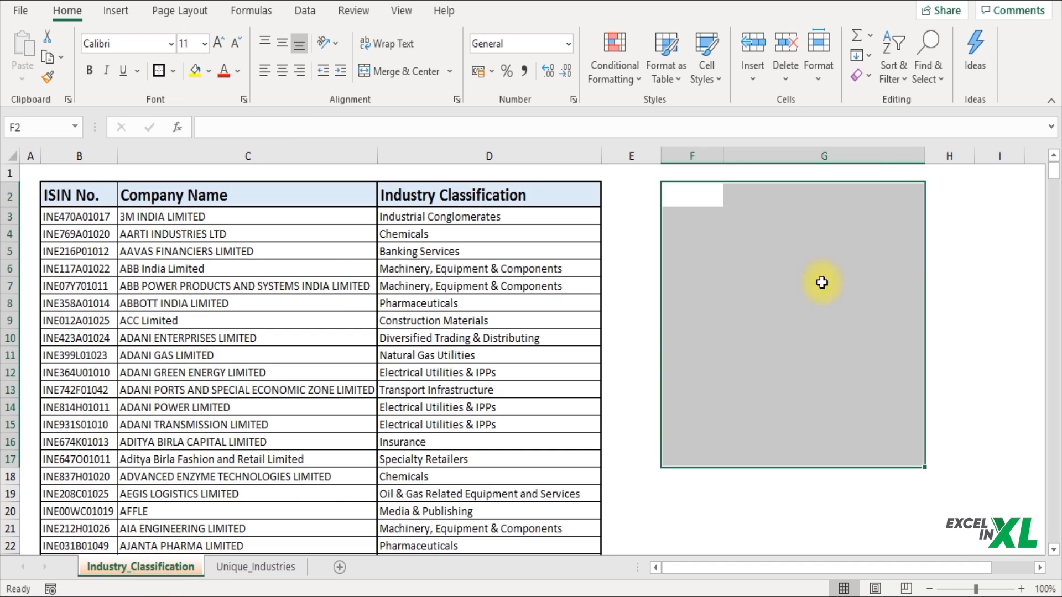
{"action": "left_click_drag", "start_coordinate": [754, 283], "coordinate": [889, 297]}
{"action": "left_click", "coordinate": [889, 298]}
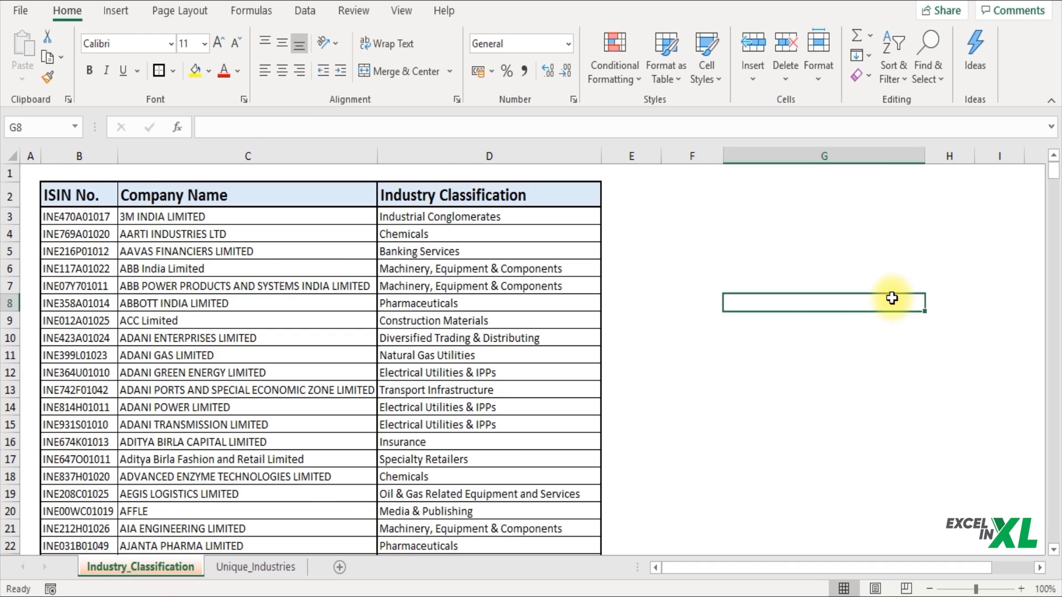
{"action": "left_click", "coordinate": [266, 566]}
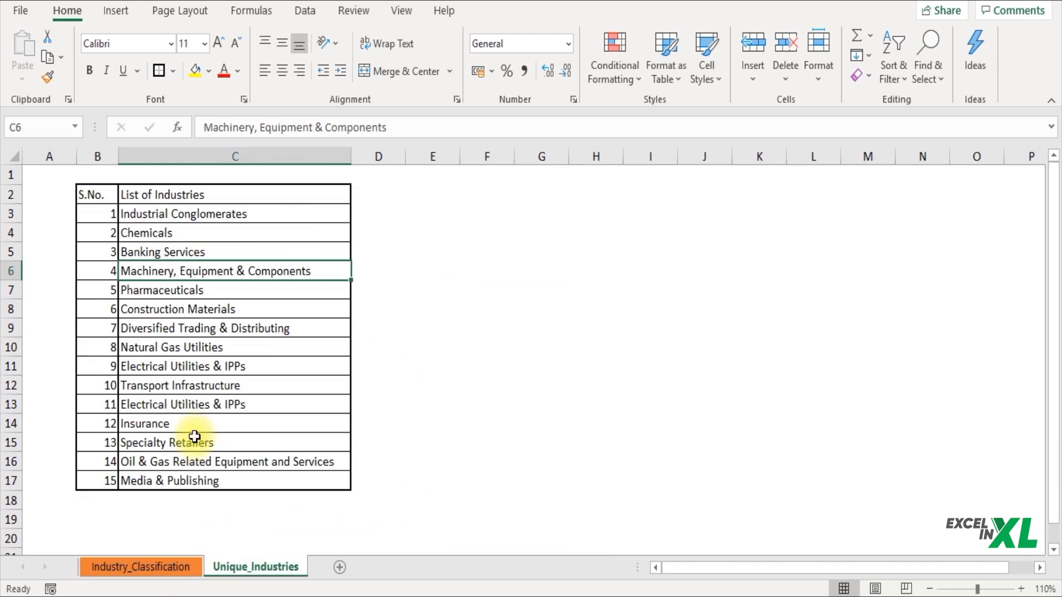
{"action": "left_click", "coordinate": [149, 570]}
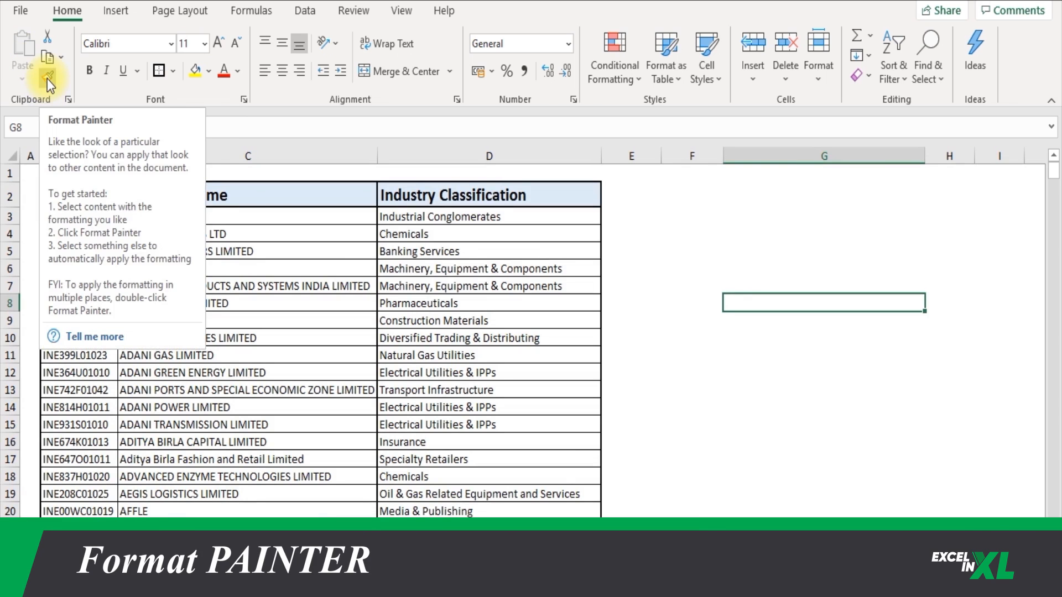
{"action": "left_click", "coordinate": [435, 189]}
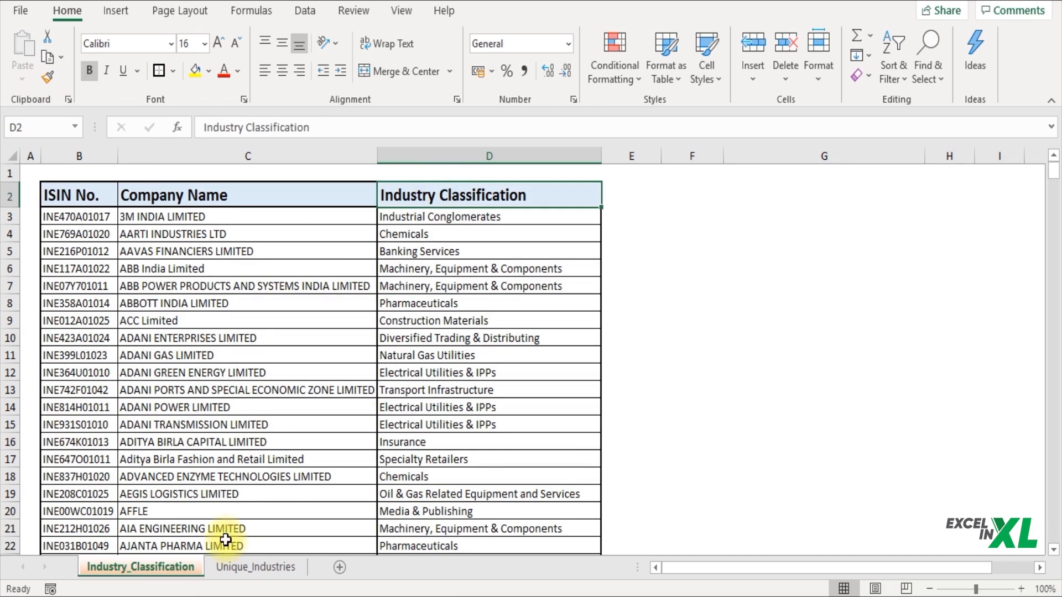
{"action": "left_click", "coordinate": [246, 565]}
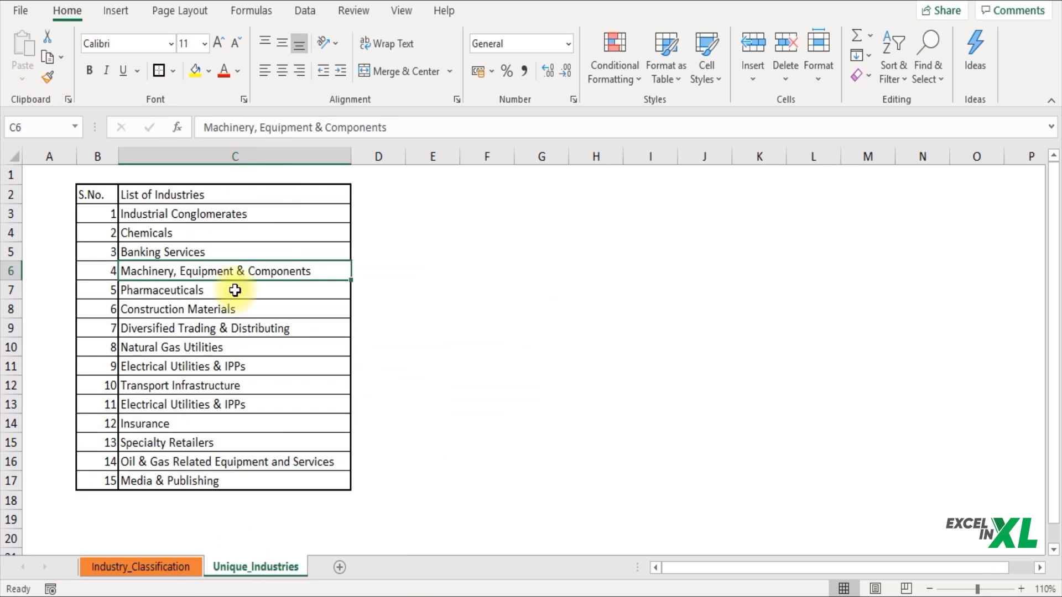
{"action": "left_click", "coordinate": [283, 197]}
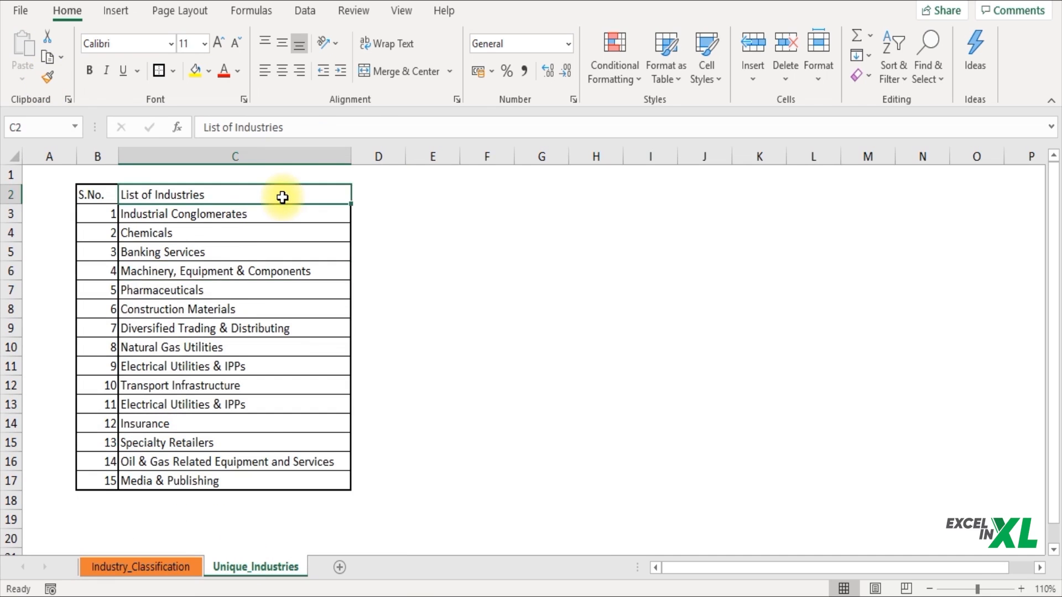
{"action": "left_click", "coordinate": [160, 568]}
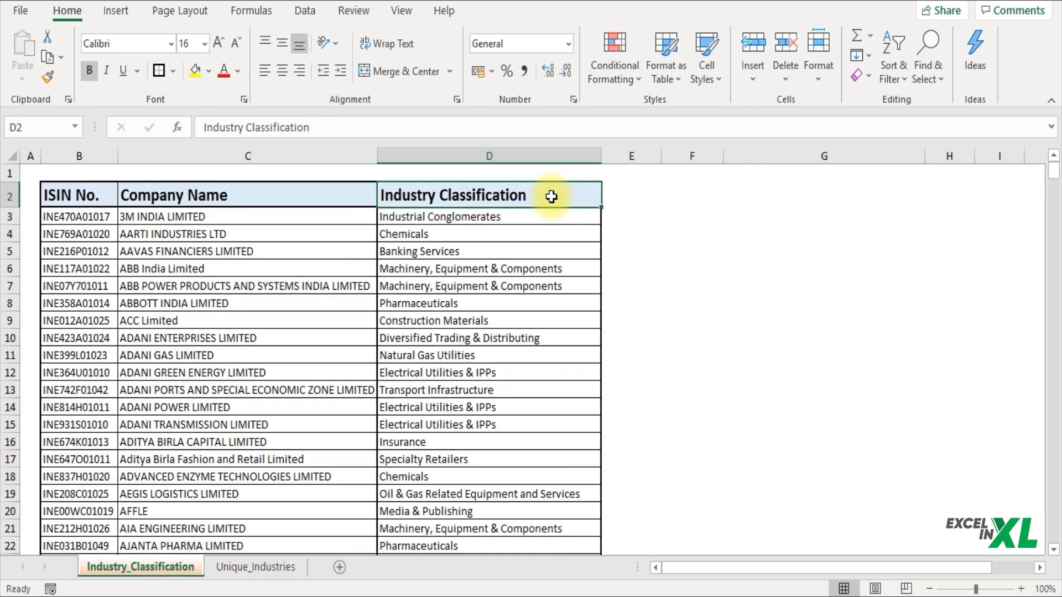
Step: Format-paint the Industry Classification header style onto B2:C2 of Unique_Industries
{"action": "left_click", "coordinate": [48, 79]}
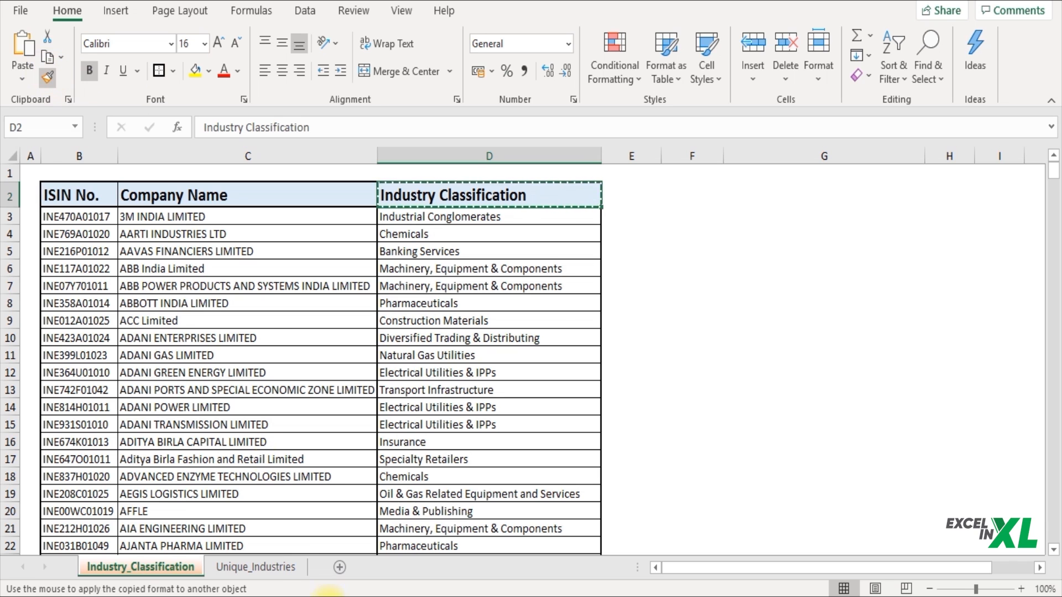
{"action": "left_click", "coordinate": [290, 566]}
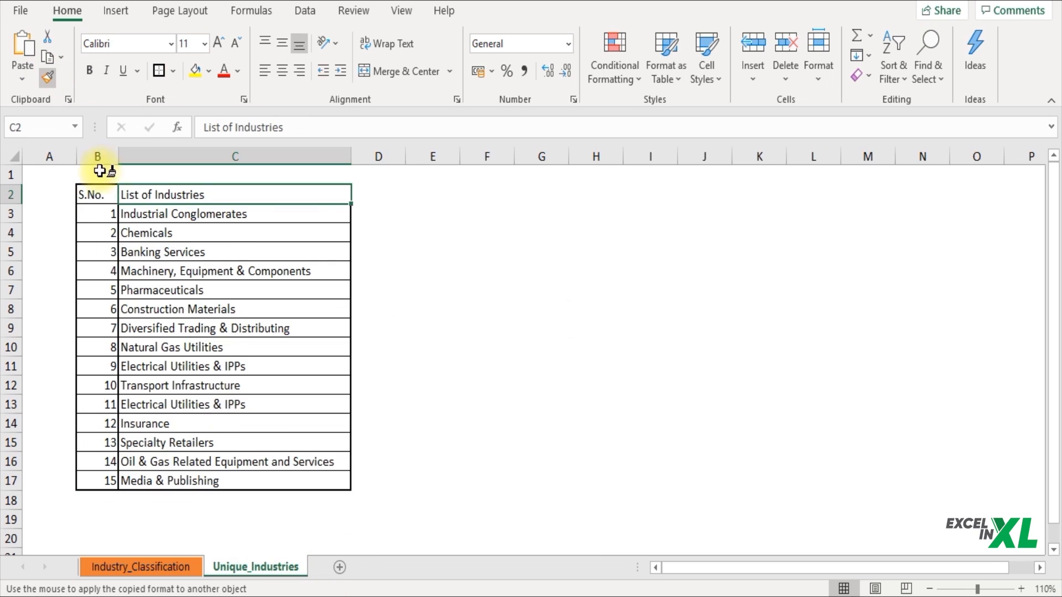
{"action": "left_click_drag", "start_coordinate": [99, 196], "coordinate": [151, 199]}
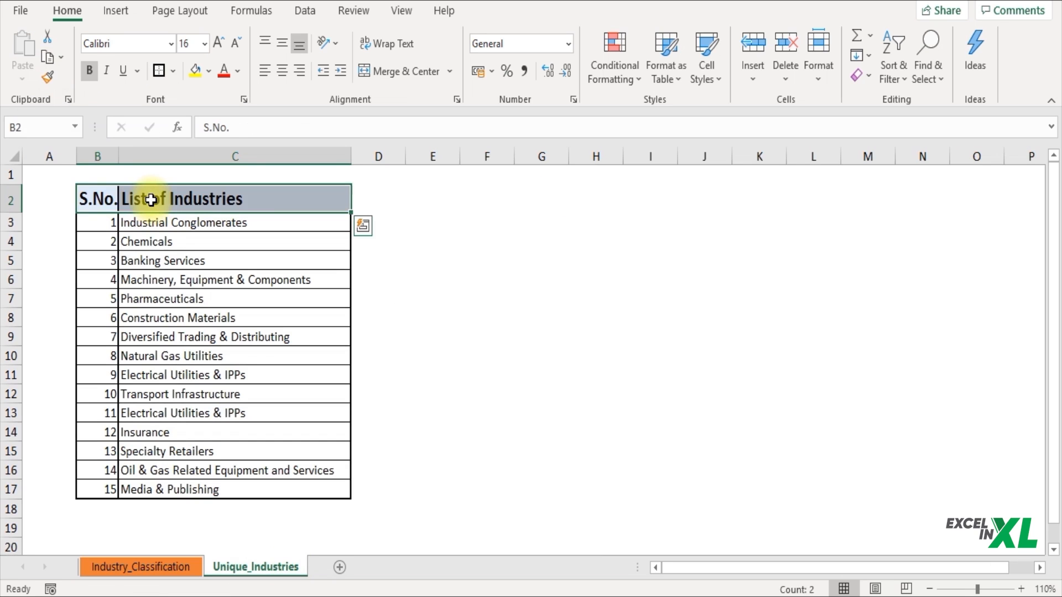
{"action": "left_click", "coordinate": [162, 254]}
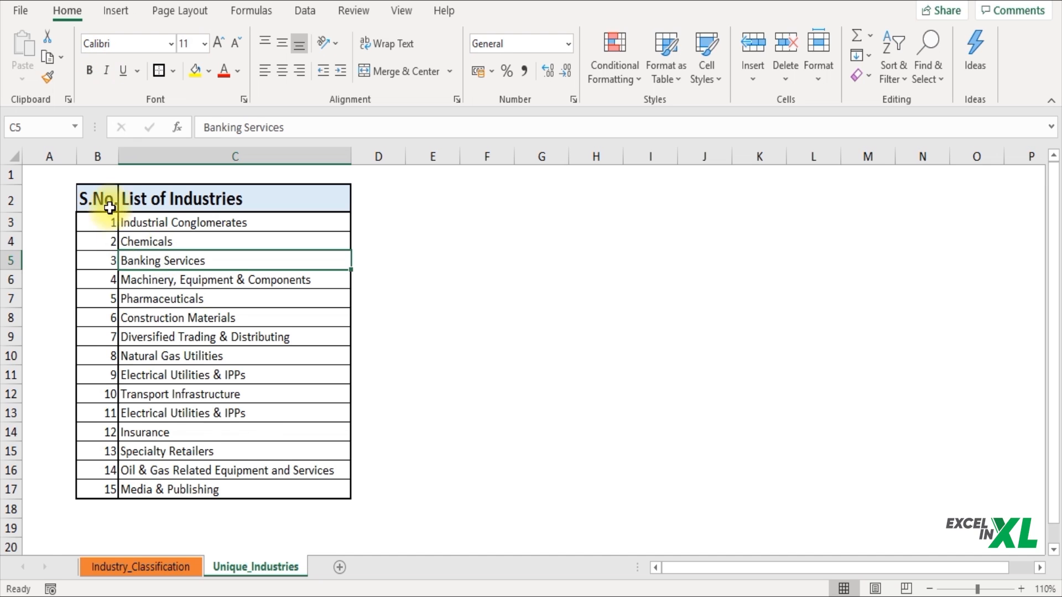
{"action": "left_click", "coordinate": [123, 563]}
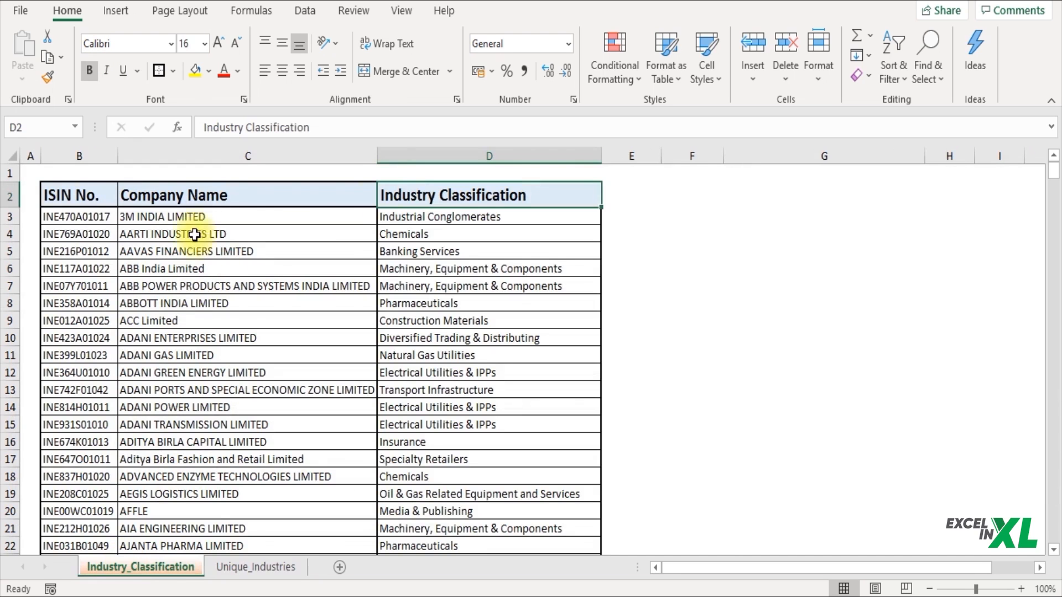
{"action": "left_click", "coordinate": [221, 569]}
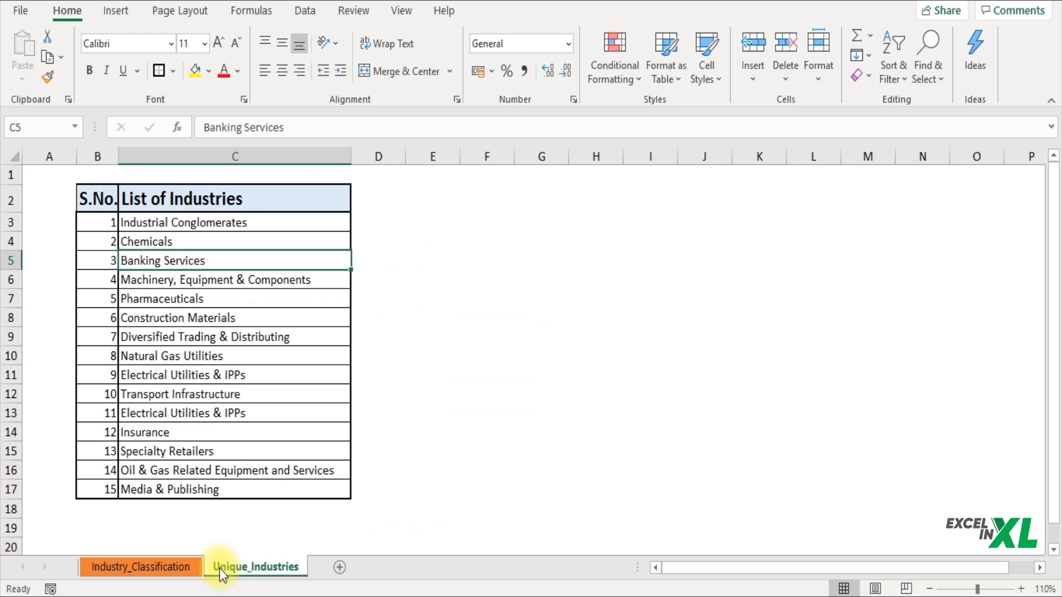